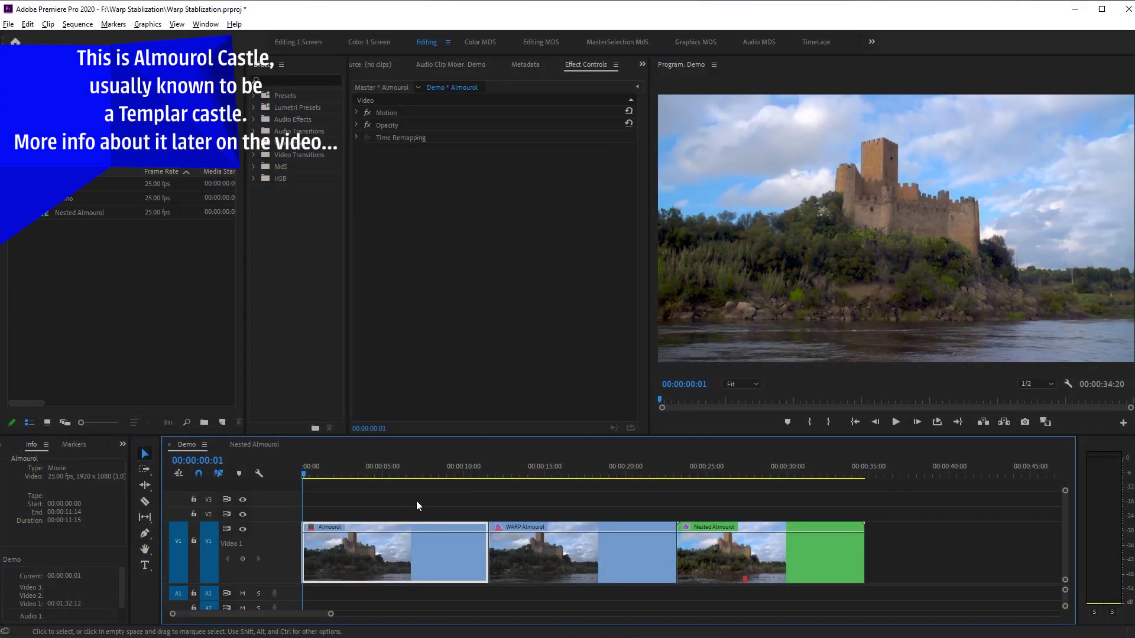
Play the shaky Almourol clip twice to show its shake, then jump to the WARP Almourol clip.
{"action": "key", "text": "space"}
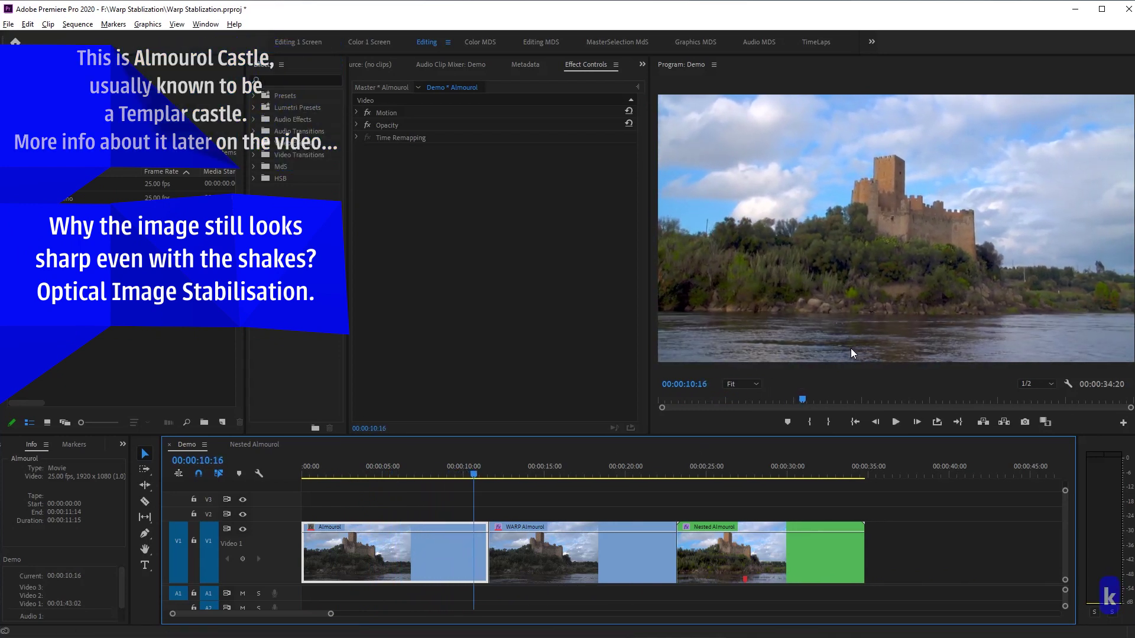
{"action": "key", "text": "space"}
{"action": "key", "text": "Home"}
{"action": "key", "text": "space"}
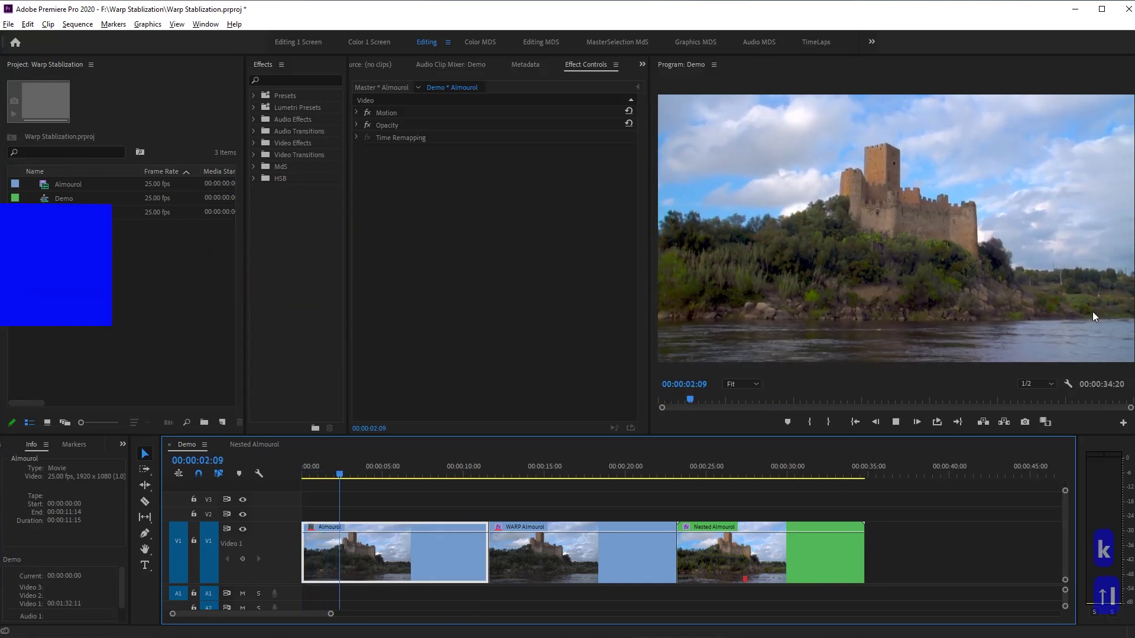
{"action": "key", "text": "k"}
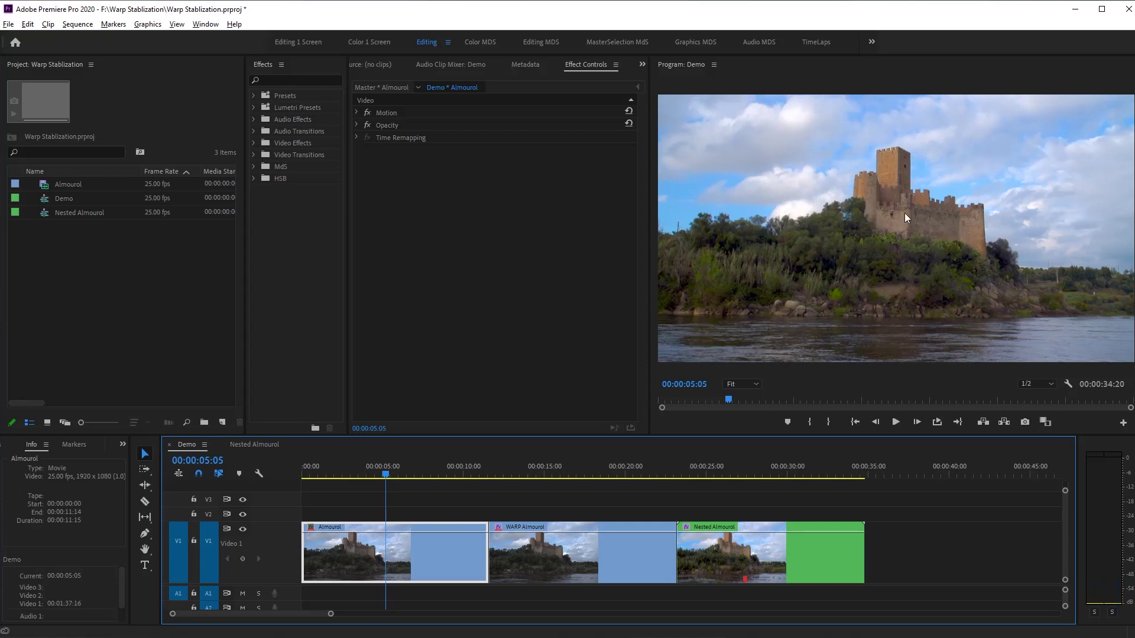
{"action": "key", "text": "Down"}
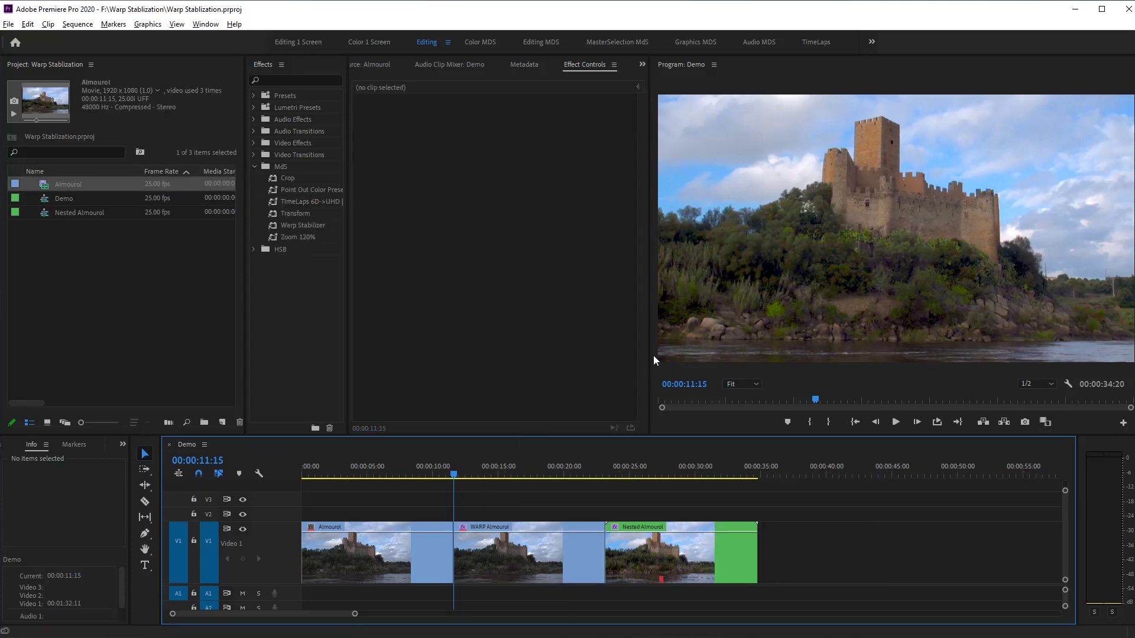
{"action": "left_click_drag", "start_coordinate": [649, 341], "coordinate": [471, 338]}
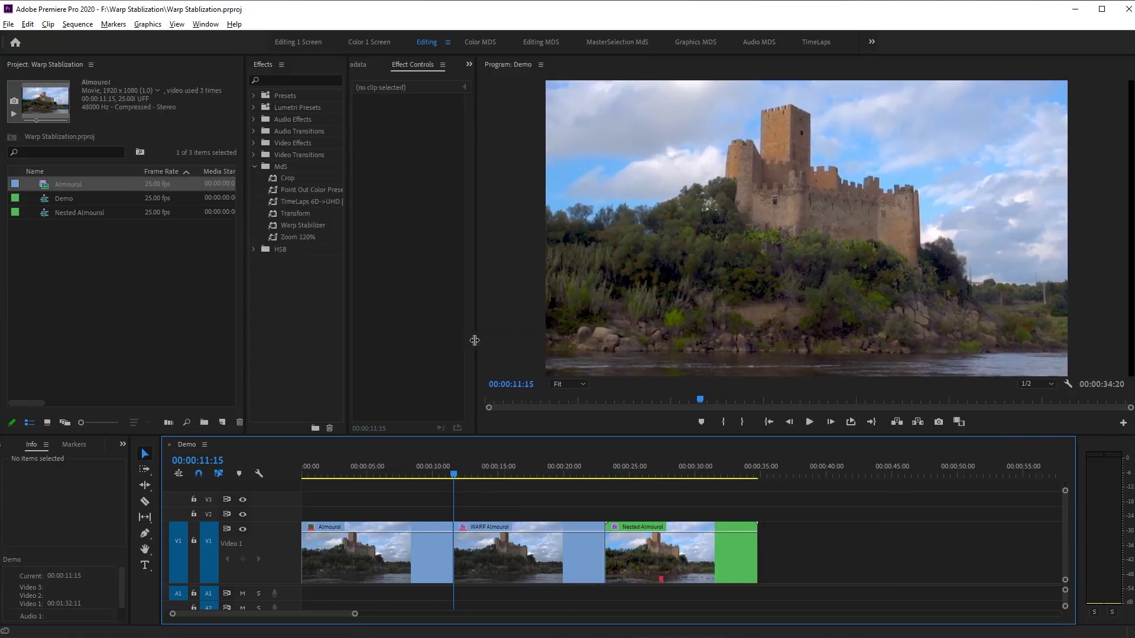
{"action": "left_click", "coordinate": [954, 425]}
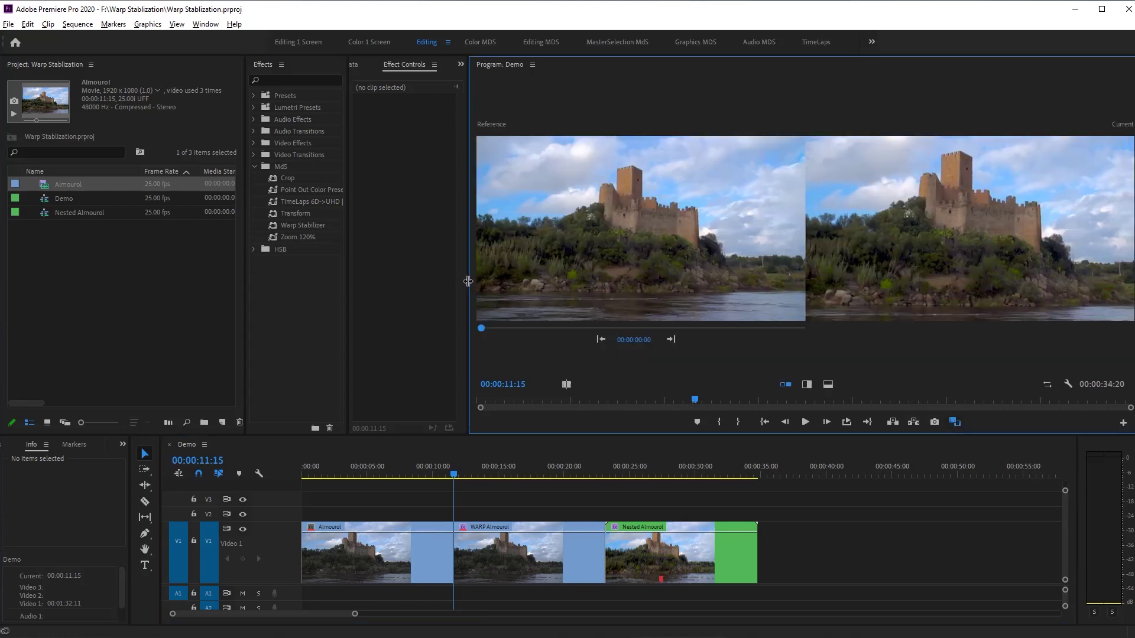
{"action": "left_click_drag", "start_coordinate": [468, 282], "coordinate": [380, 281]}
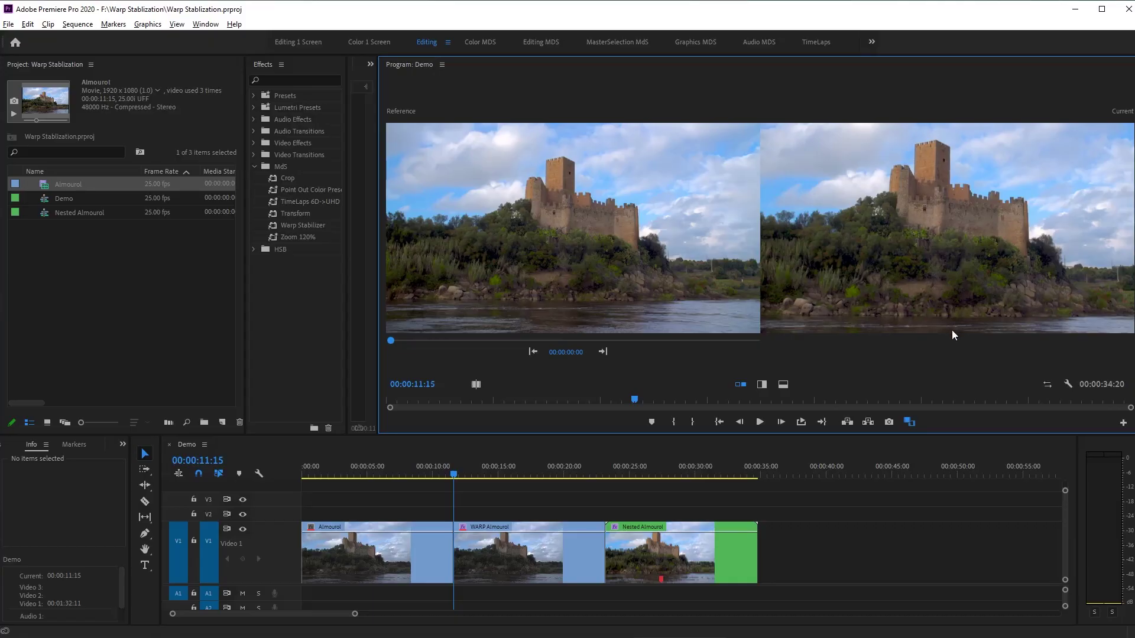
{"action": "left_click", "coordinate": [907, 421]}
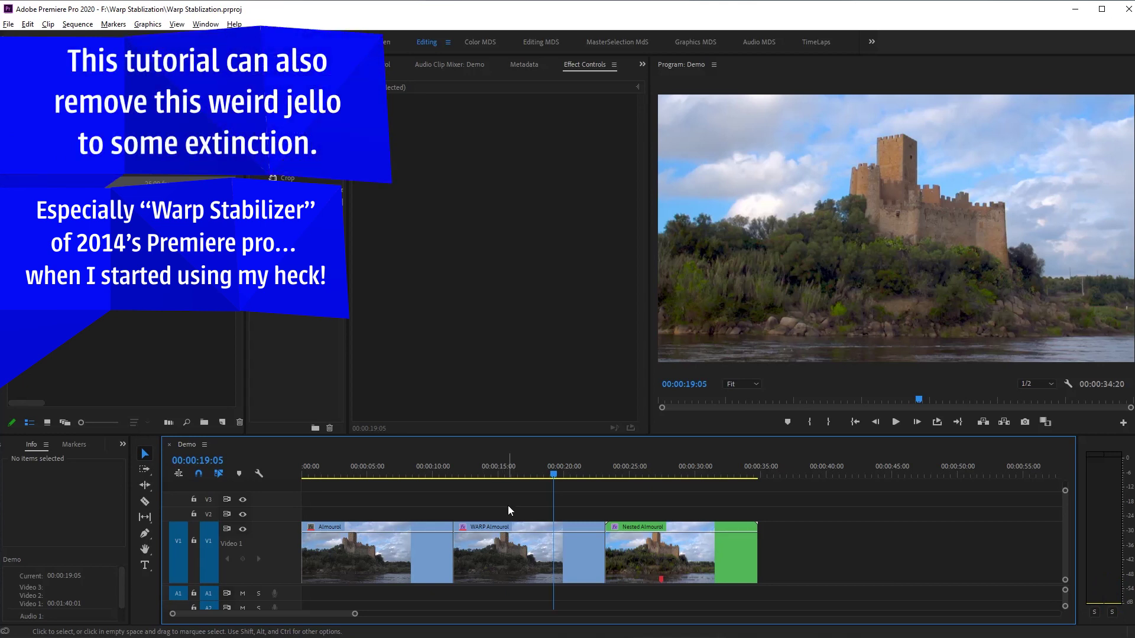
Play the WARP Almourol clip, then check Nested Almourol's 101.1% auto-scale and play it.
{"action": "key", "text": "Up"}
{"action": "key", "text": "space"}
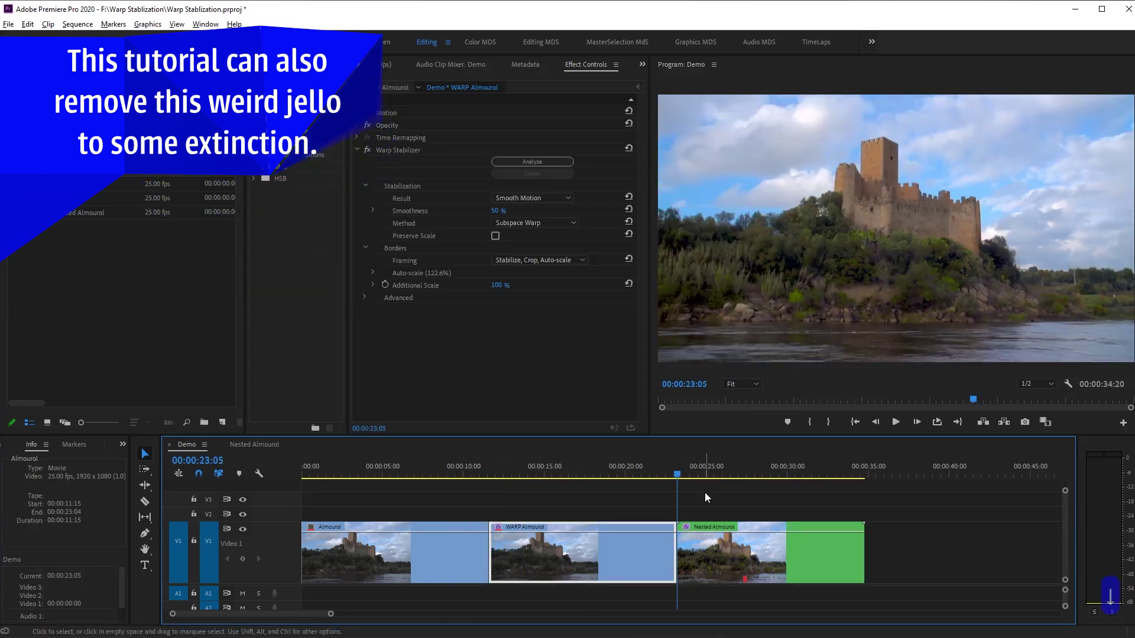
{"action": "left_click", "coordinate": [728, 556]}
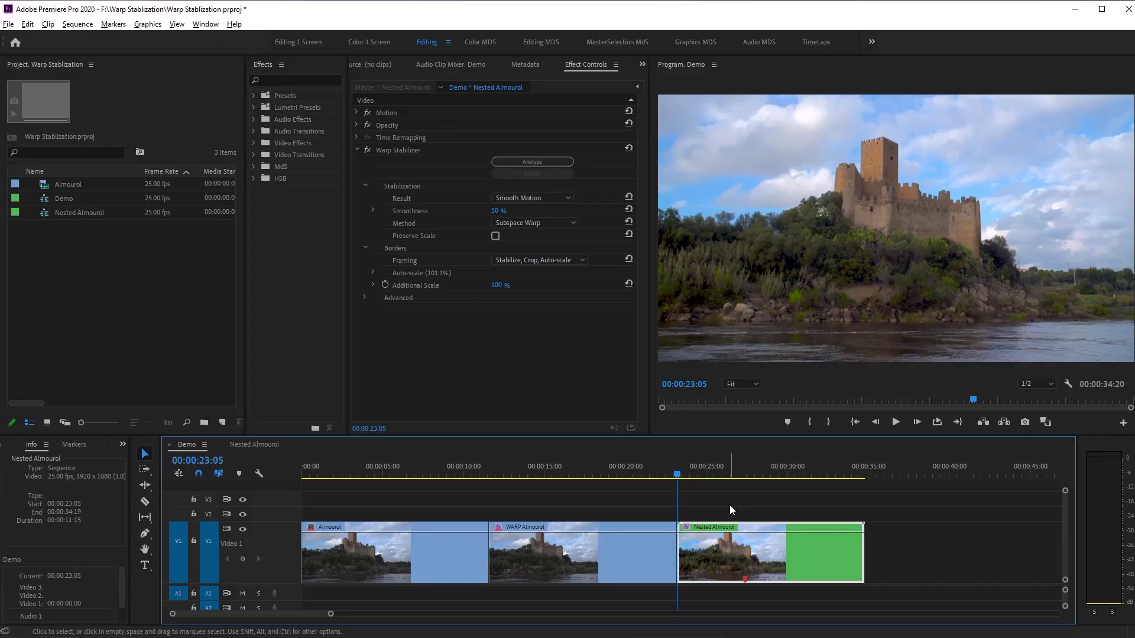
{"action": "key", "text": "space"}
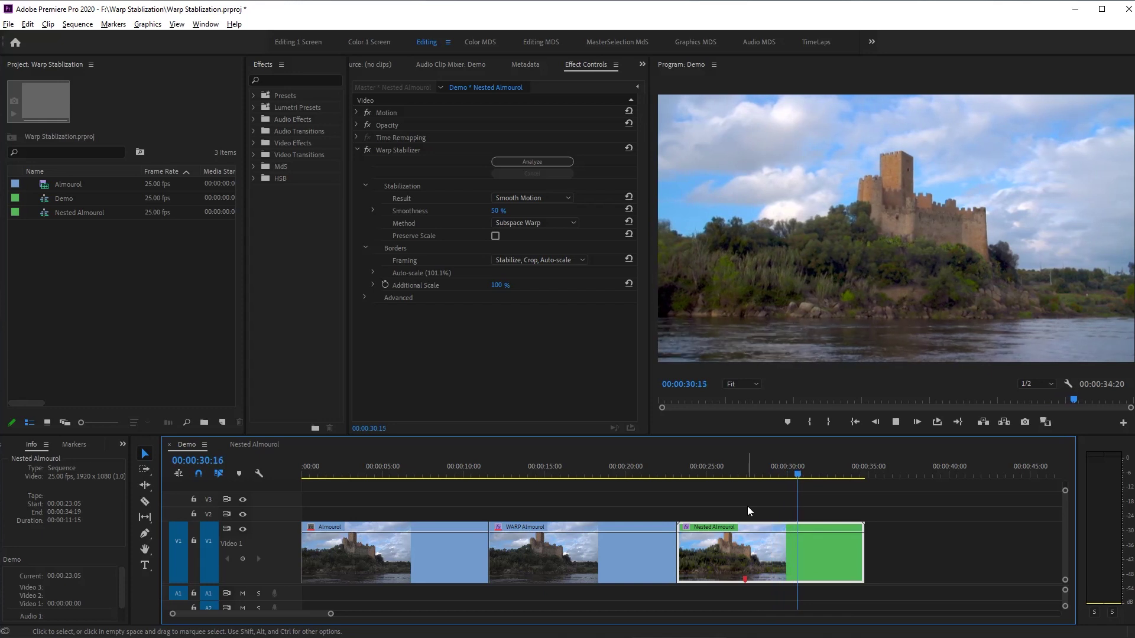
{"action": "key", "text": "k"}
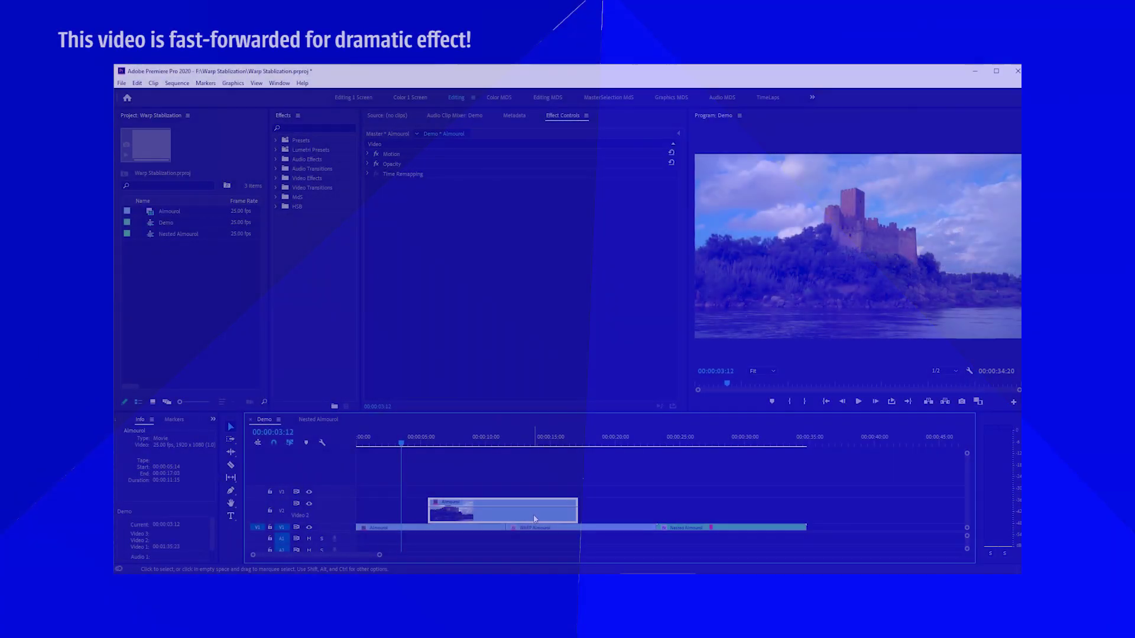
Replace the timeline clip with an After Effects composition, saving over w.aep.
{"action": "right_click", "coordinate": [534, 518]}
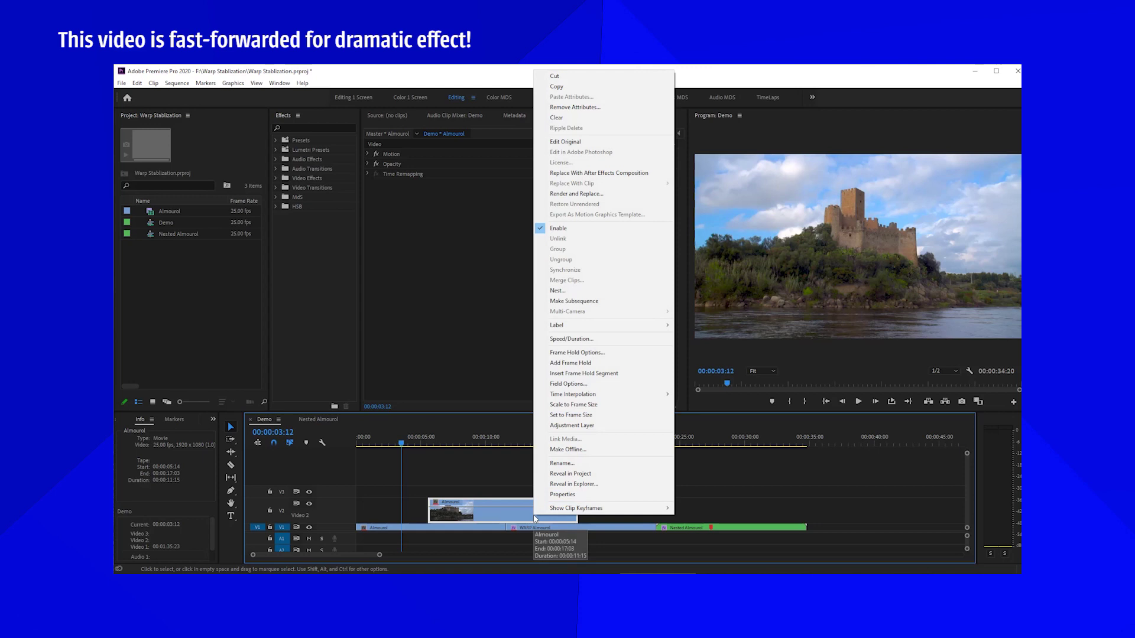
{"action": "left_click", "coordinate": [606, 174]}
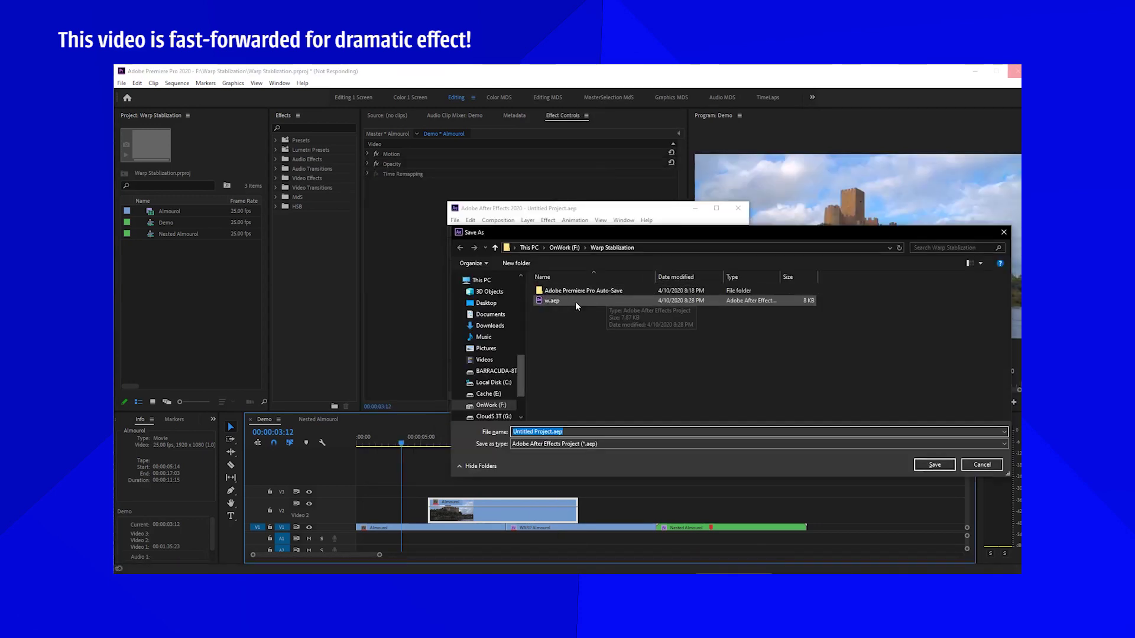
{"action": "left_click", "coordinate": [576, 302]}
{"action": "left_click", "coordinate": [938, 466]}
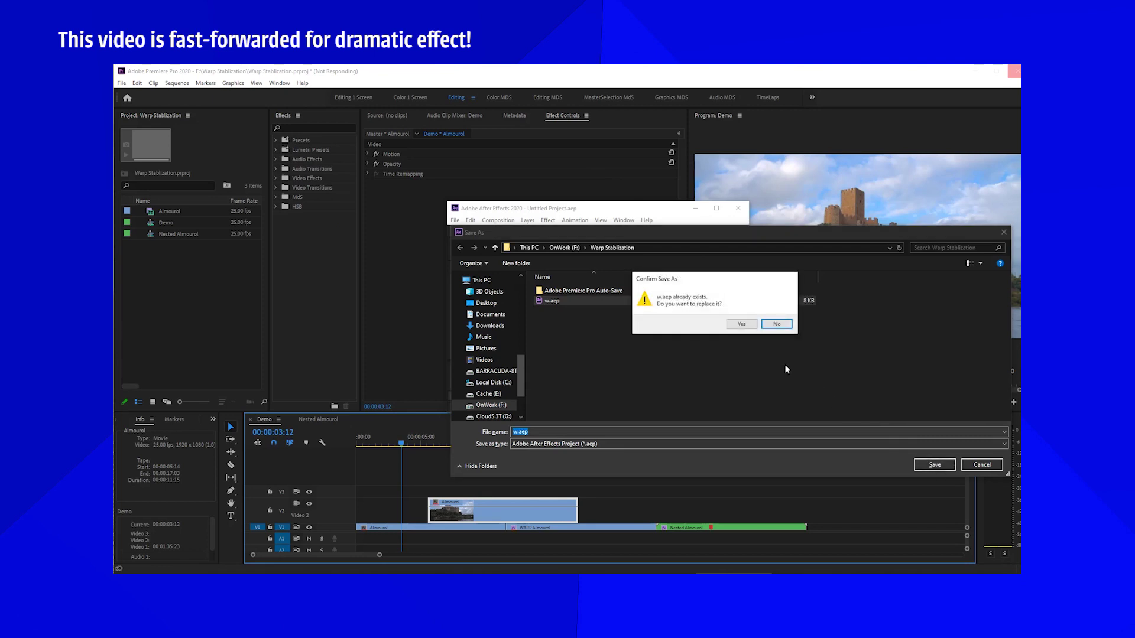
{"action": "left_click", "coordinate": [742, 324]}
Apply Warp Stabilizer to the 00051.MTS layer and show its track points.
{"action": "type", "text": "warp"}
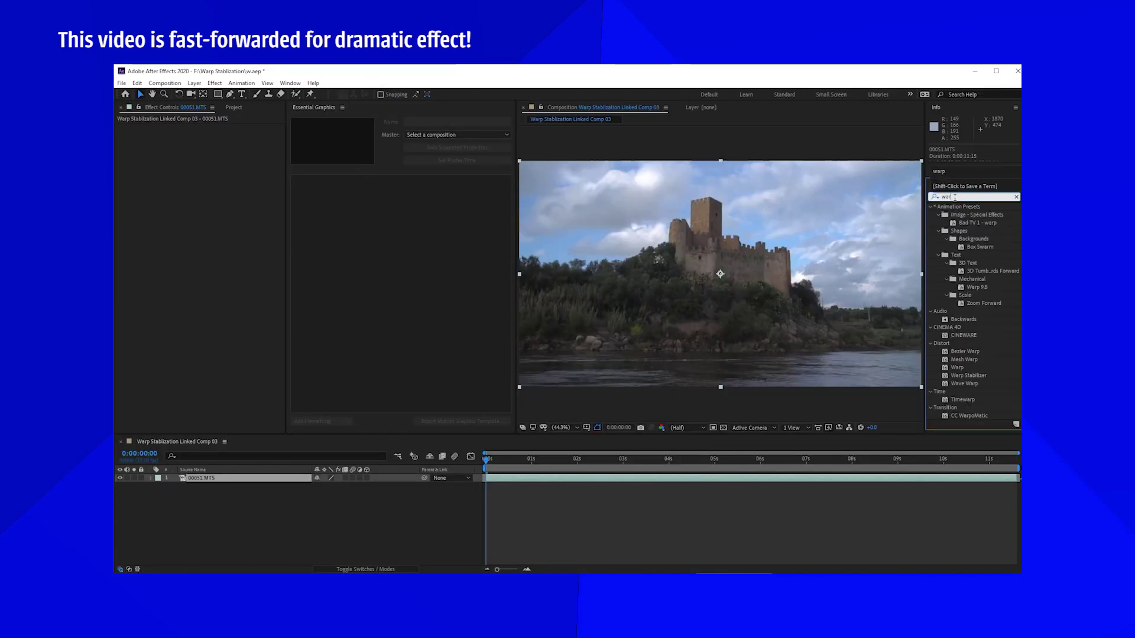
{"action": "double_click", "coordinate": [973, 287]}
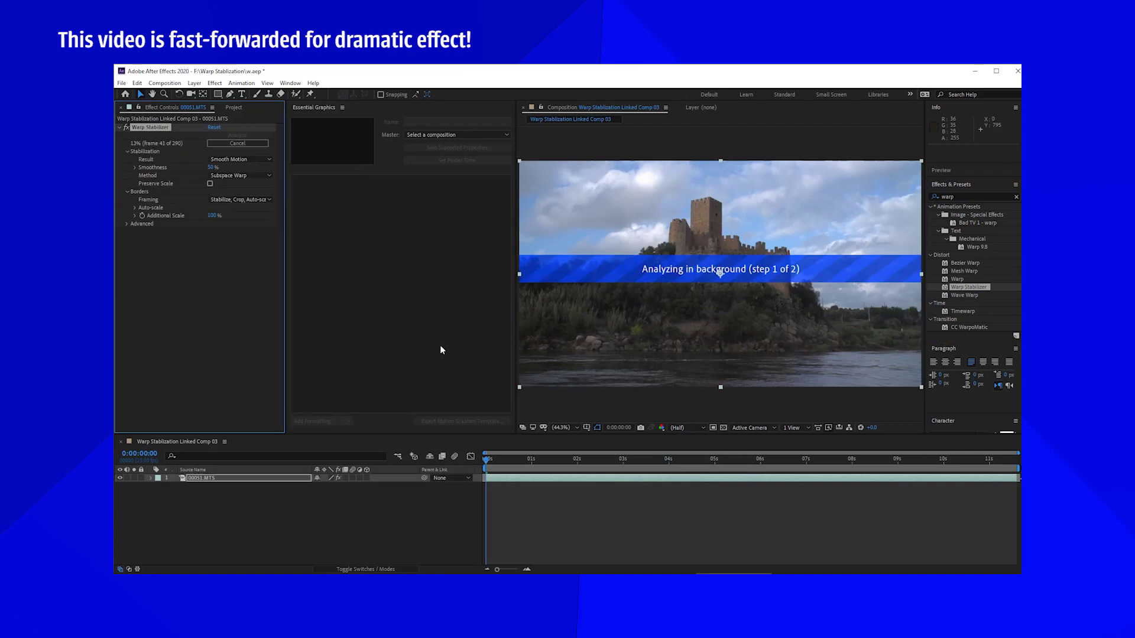
{"action": "left_click", "coordinate": [127, 224]}
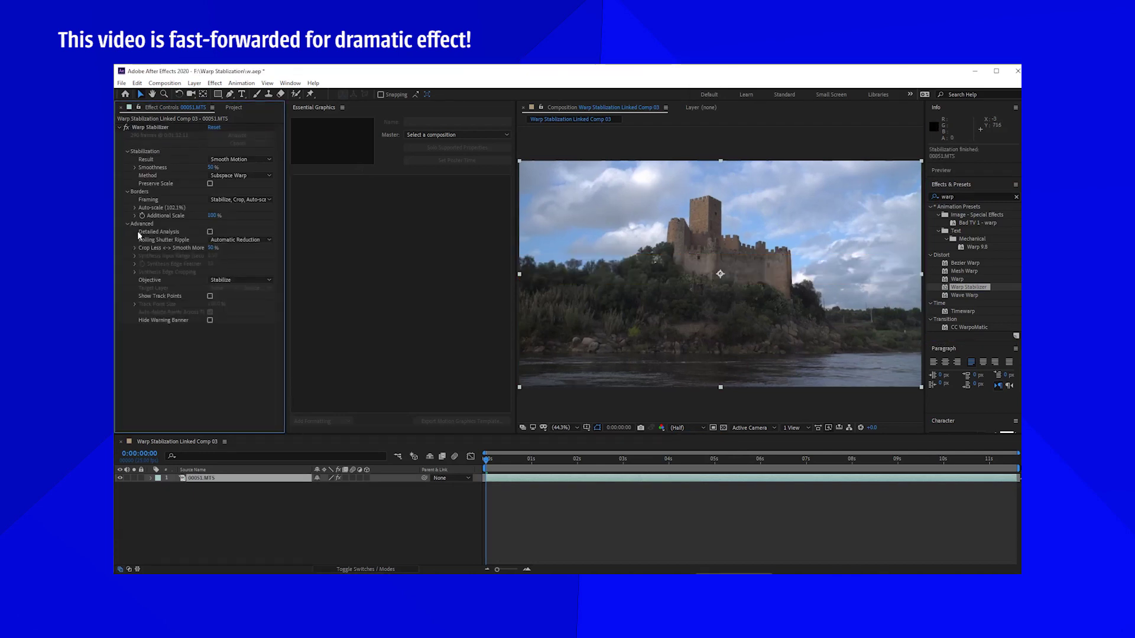
{"action": "left_click", "coordinate": [210, 296]}
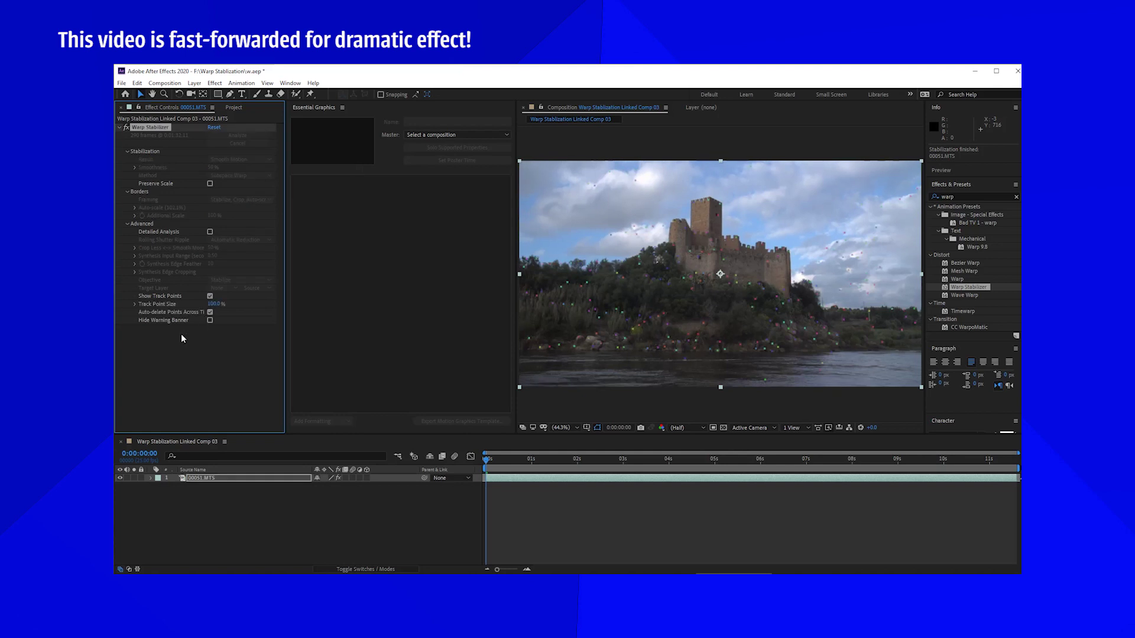
Delete stray track points along the water and lower frame, then select those on the right.
{"action": "left_click_drag", "start_coordinate": [917, 349], "coordinate": [588, 382]}
{"action": "left_click", "coordinate": [512, 460]}
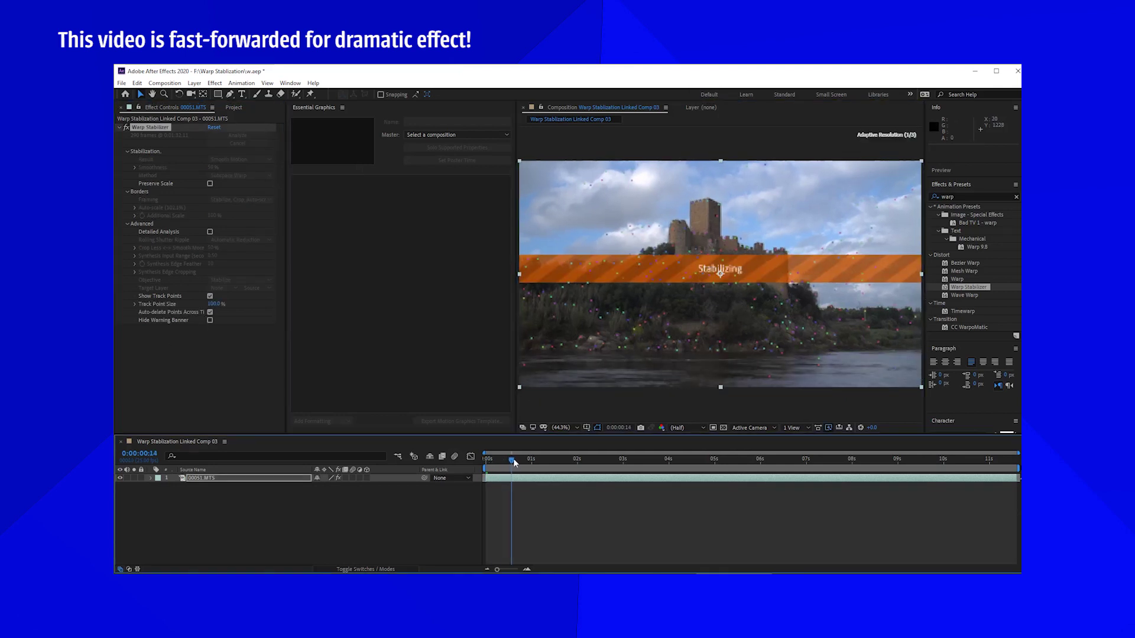
{"action": "left_click_drag", "start_coordinate": [922, 344], "coordinate": [515, 407]}
{"action": "key", "text": "Delete"}
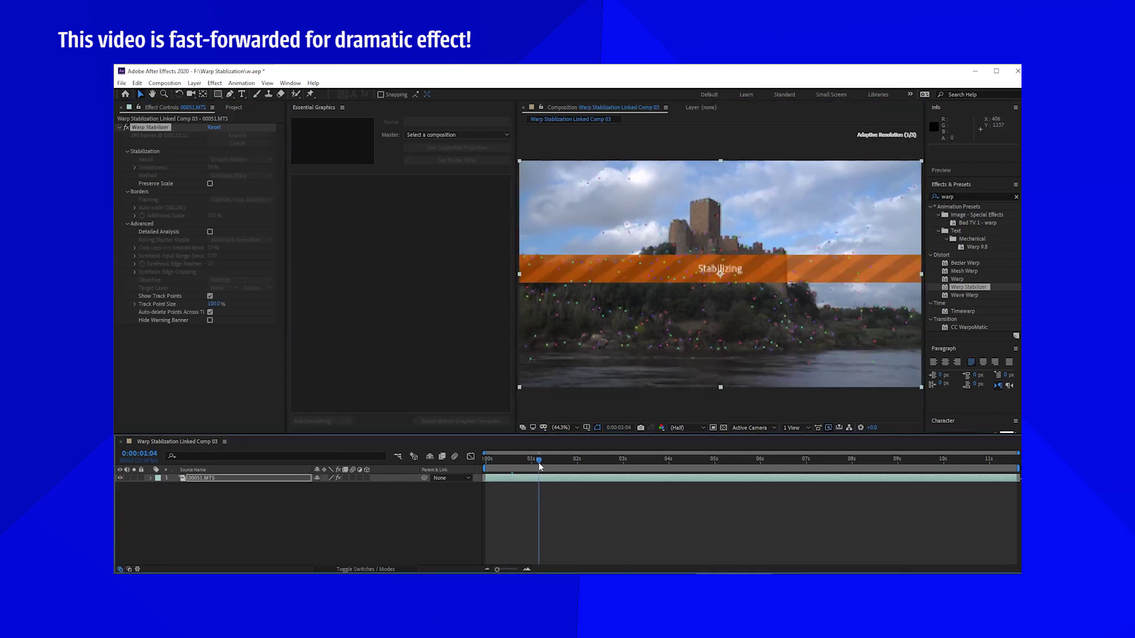
{"action": "left_click_drag", "start_coordinate": [922, 346], "coordinate": [541, 405]}
{"action": "key", "text": "Delete"}
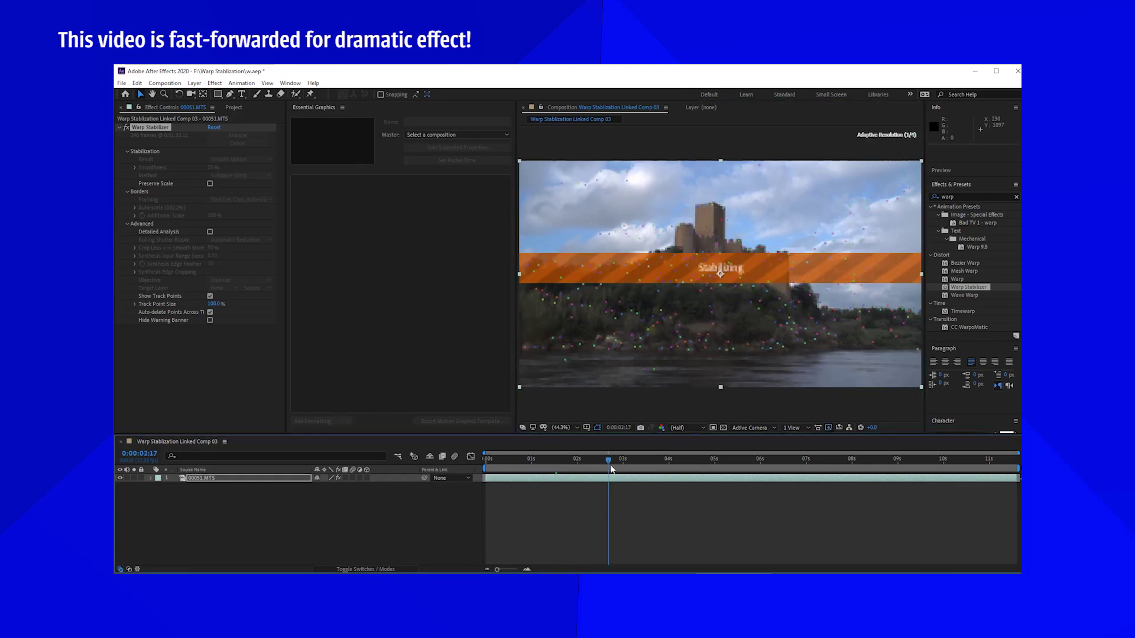
{"action": "left_click_drag", "start_coordinate": [921, 344], "coordinate": [546, 399]}
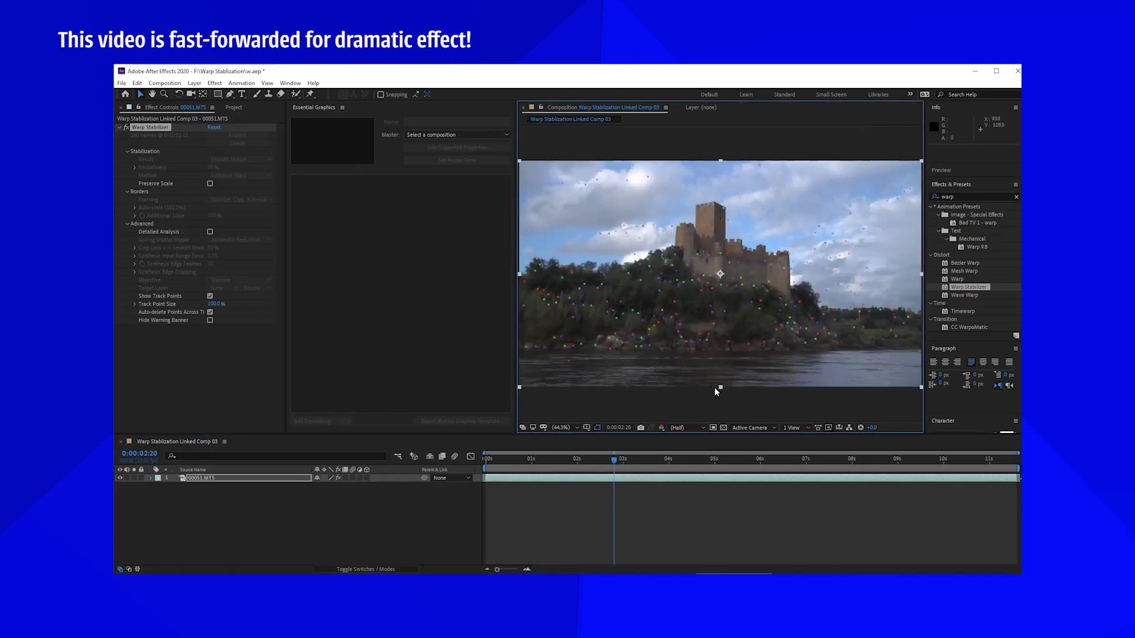
{"action": "key", "text": "Delete"}
{"action": "left_click_drag", "start_coordinate": [922, 344], "coordinate": [518, 405]}
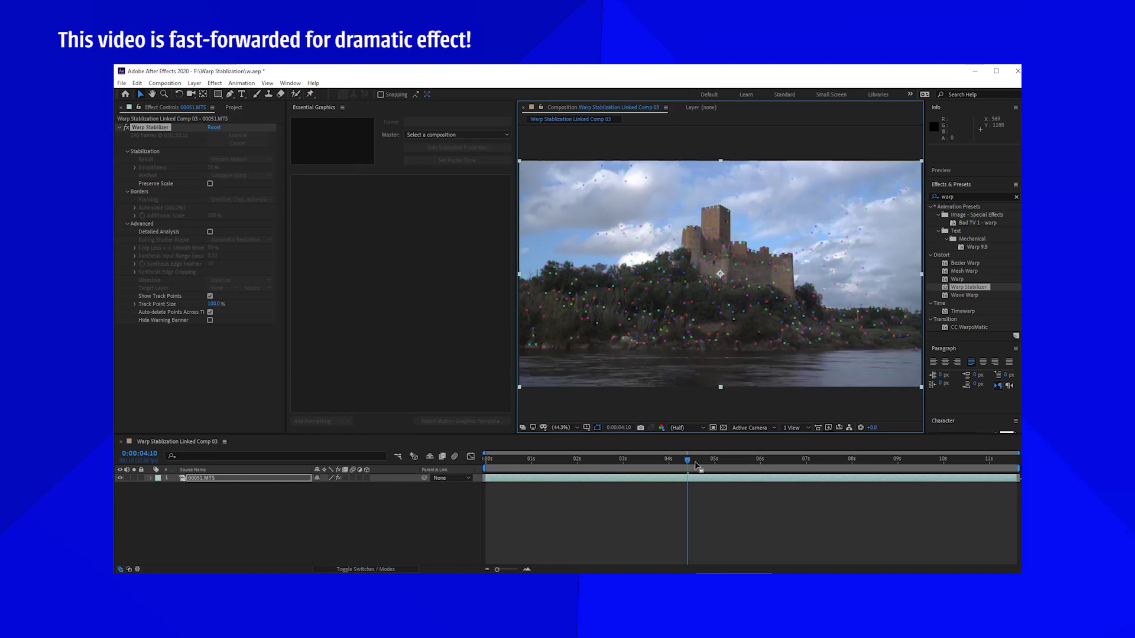
{"action": "key", "text": "Delete"}
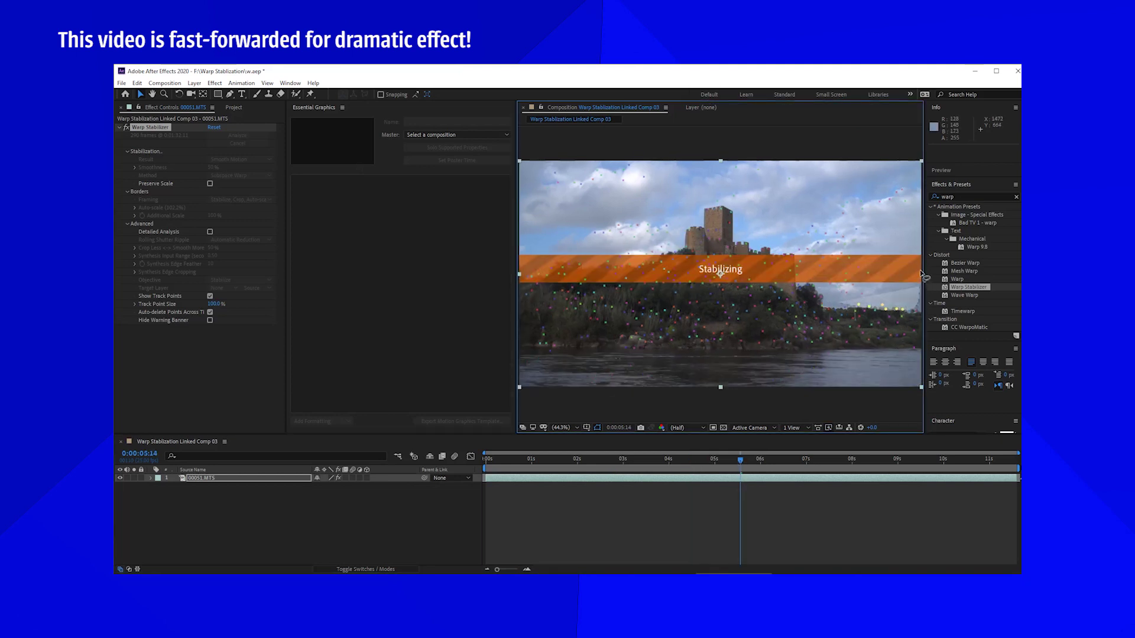
{"action": "mouse_move", "coordinate": [882, 201]}
{"action": "left_mouse_down"}
{"action": "mouse_move", "coordinate": [845, 173]}
{"action": "mouse_move", "coordinate": [765, 173]}
{"action": "left_mouse_up"}
{"action": "left_click_drag", "start_coordinate": [783, 242], "coordinate": [812, 270]}
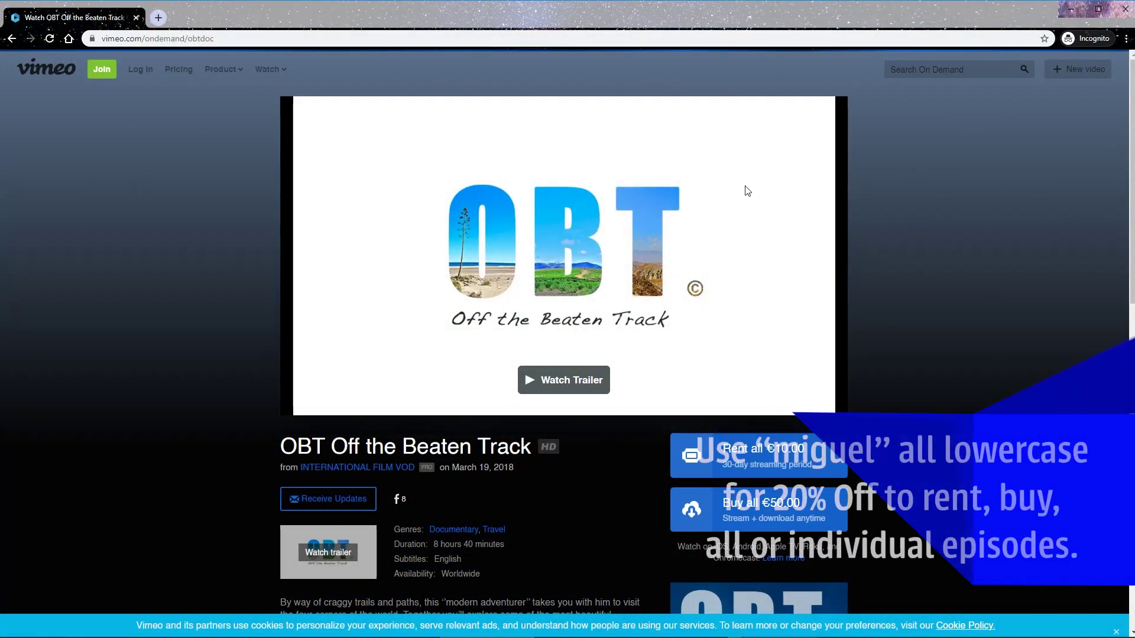
Play the OBT Off the Beaten Track trailer, scrolling to the episode list and back.
{"action": "left_click", "coordinate": [588, 380]}
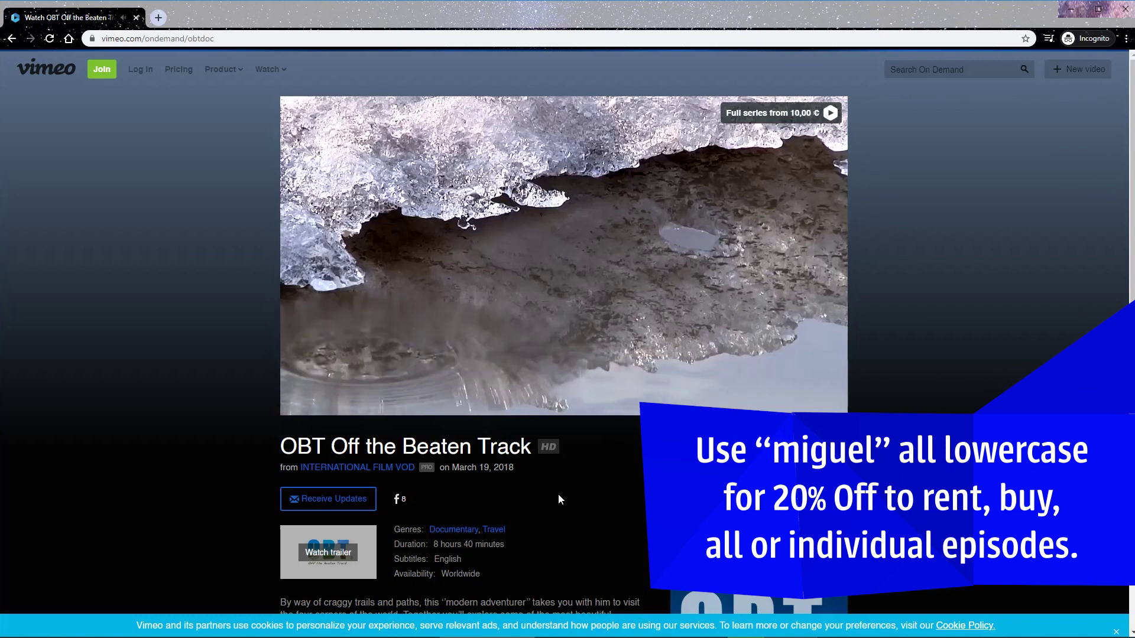
{"action": "scroll", "coordinate": [549, 498], "scroll_direction": "down", "scroll_amount": 1}
{"action": "scroll", "coordinate": [547, 493], "scroll_direction": "down", "scroll_amount": 6}
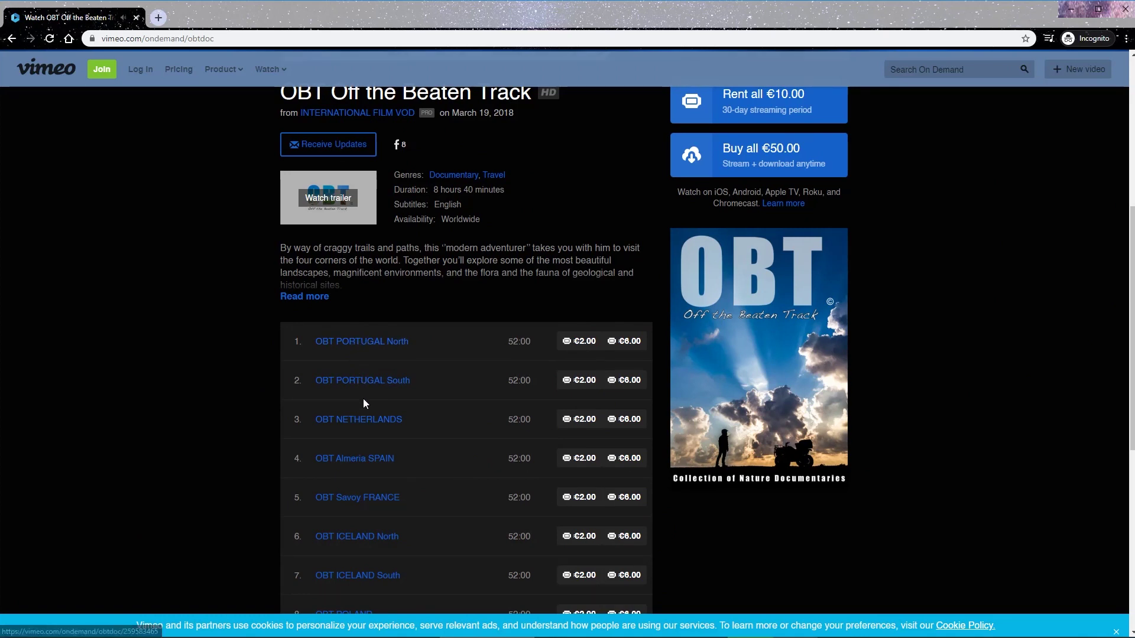
{"action": "scroll", "coordinate": [363, 399], "scroll_direction": "up", "scroll_amount": 6}
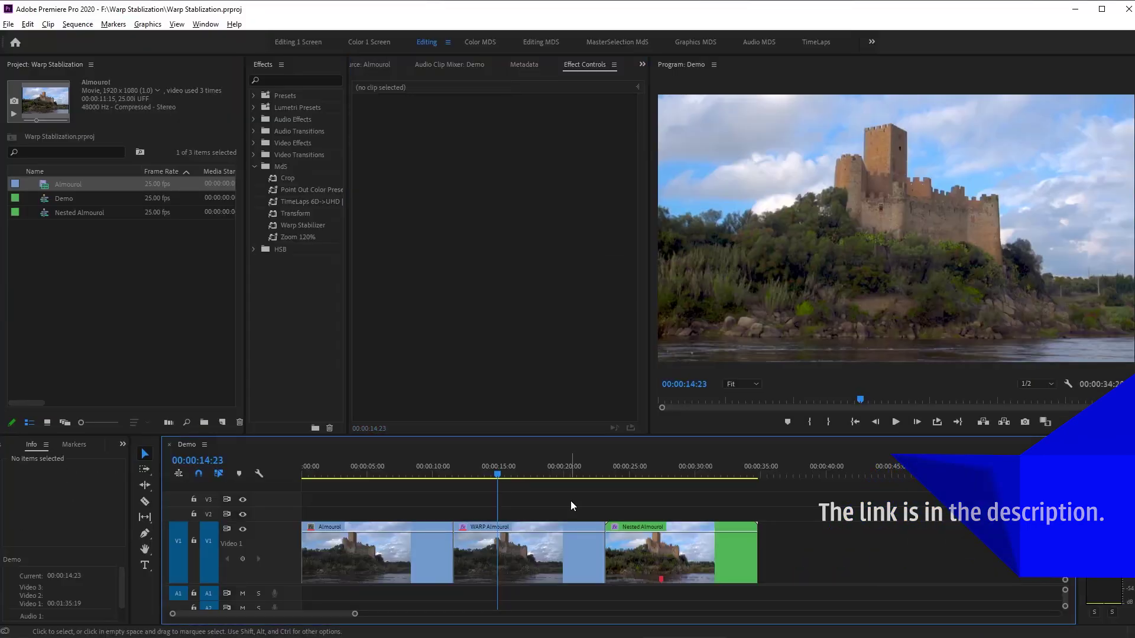
Place a copy of the Almourol clip after the last clip in Demo.
{"action": "key", "text": "Up"}
{"action": "left_click_drag", "start_coordinate": [649, 238], "coordinate": [612, 237]}
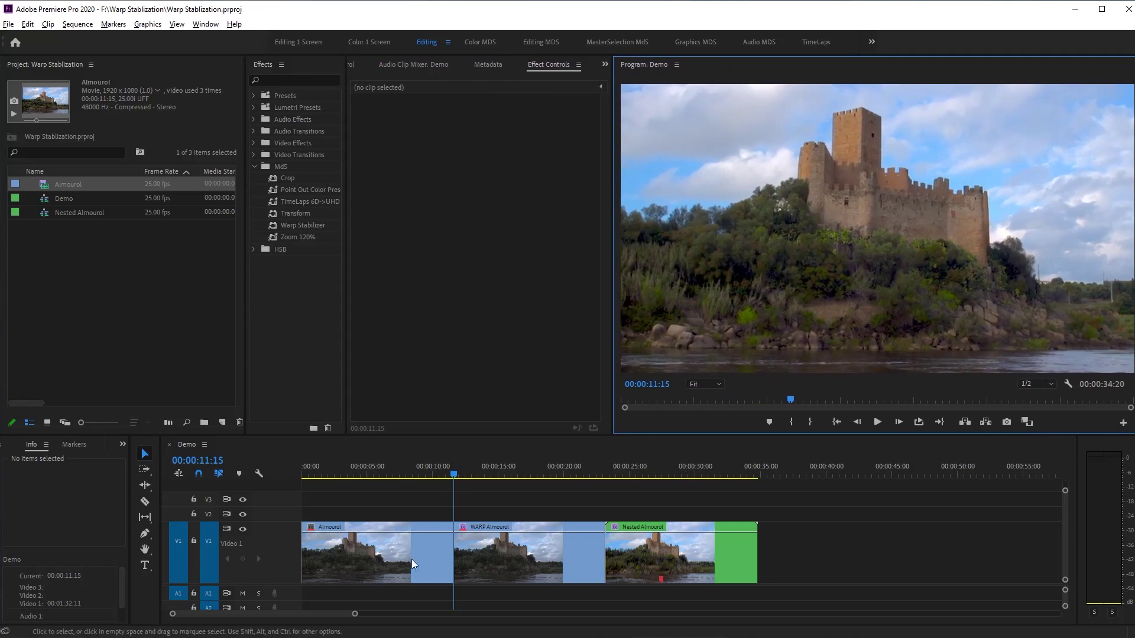
{"action": "left_click", "coordinate": [392, 562]}
{"action": "left_click_drag", "start_coordinate": [442, 471], "coordinate": [426, 470]}
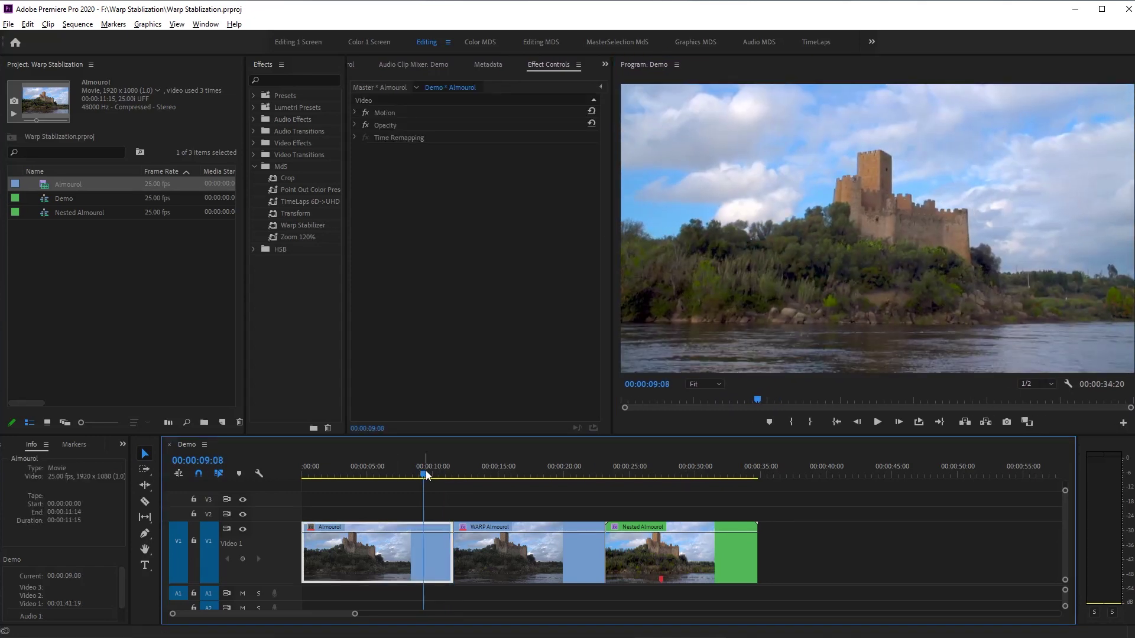
{"action": "left_click_drag", "start_coordinate": [391, 560], "coordinate": [856, 559]}
Nest the new Almourol copy as a sequence named 'Nested Warp'.
{"action": "left_click_drag", "start_coordinate": [854, 470], "coordinate": [822, 471]}
{"action": "left_click", "coordinate": [839, 551]}
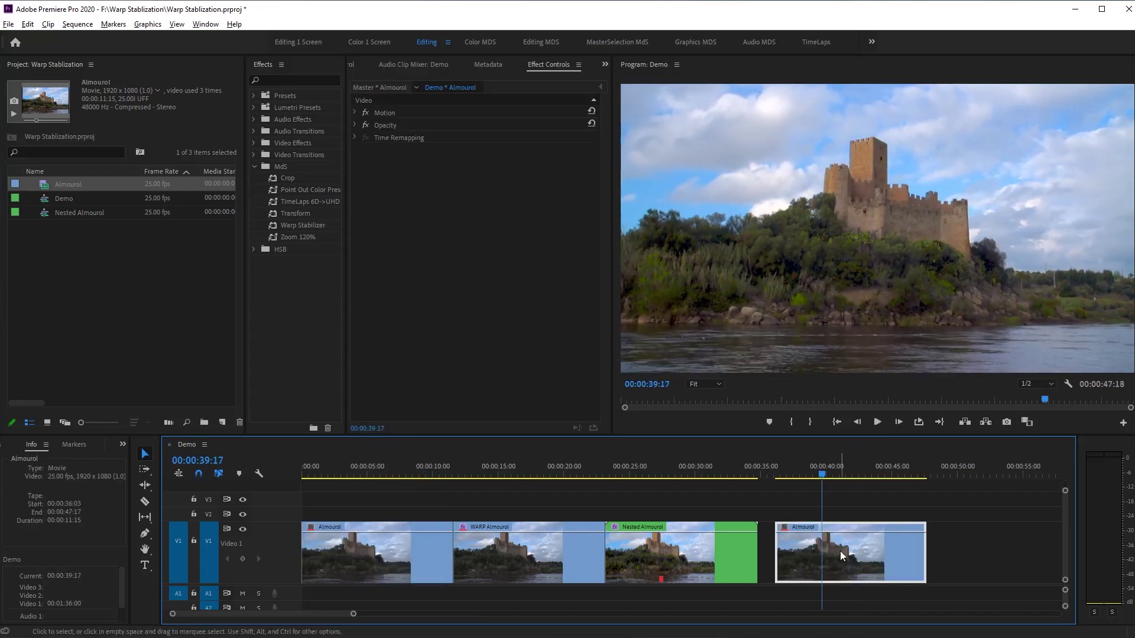
{"action": "right_click", "coordinate": [842, 555]}
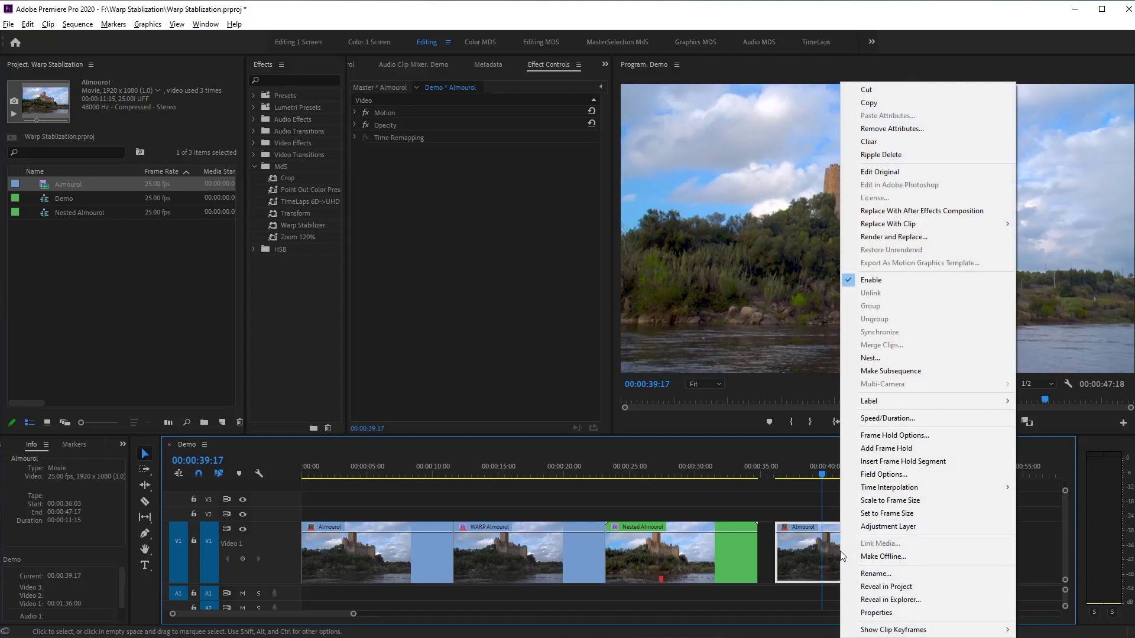
{"action": "left_click", "coordinate": [870, 358]}
{"action": "left_click_drag", "start_coordinate": [552, 317], "coordinate": [645, 329]}
{"action": "key", "text": "BackSpace"}
{"action": "key", "text": "BackSpace"}
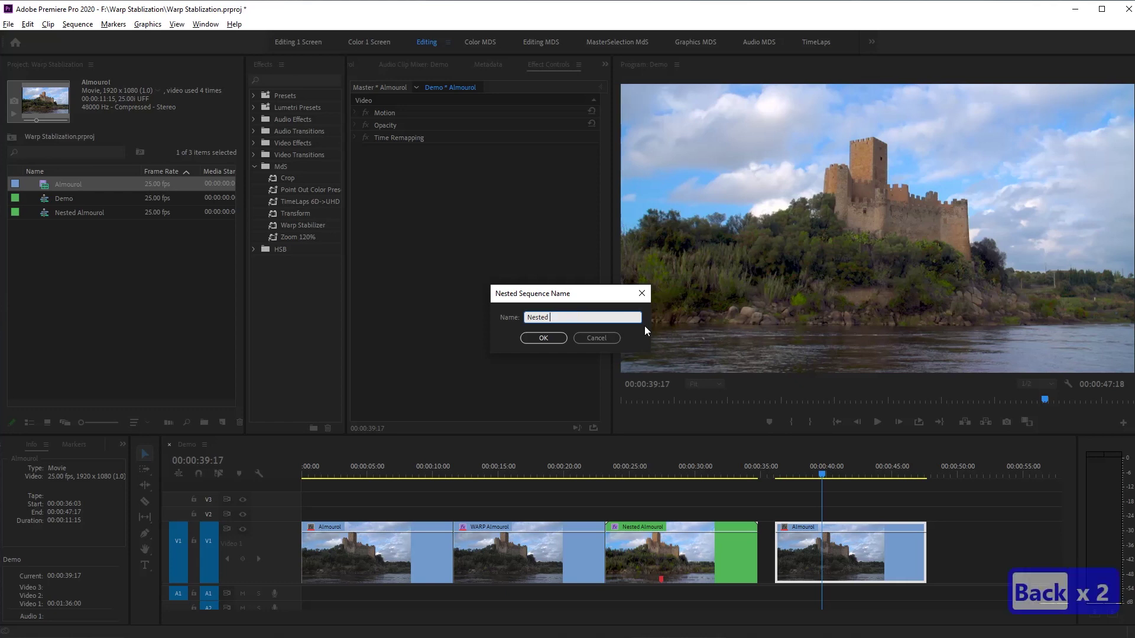
{"action": "type", "text": "Warp"}
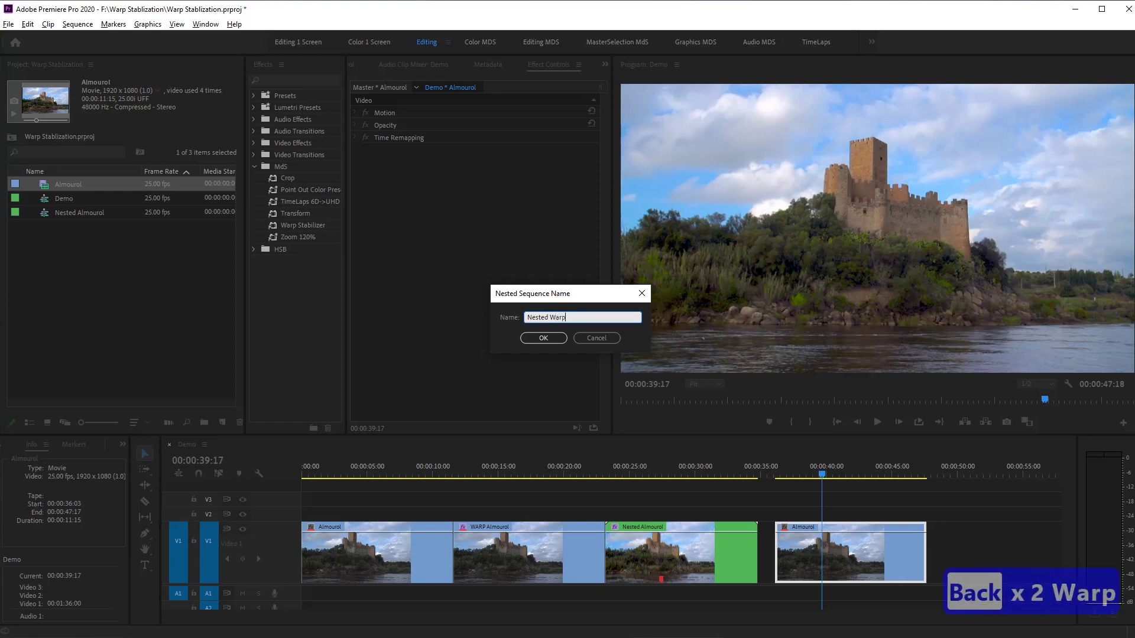
{"action": "key", "text": "Return"}
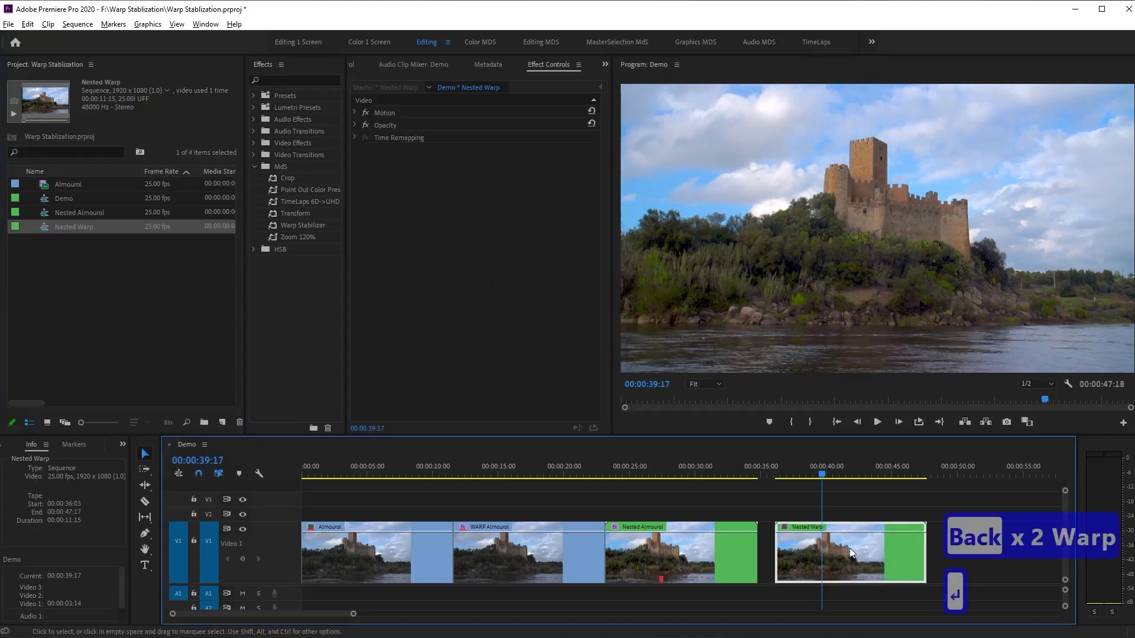
Inside Nested Warp, crop the Almourol clip: bottom 17.8%, right 23.9%, top 46.6%.
{"action": "double_click", "coordinate": [822, 555]}
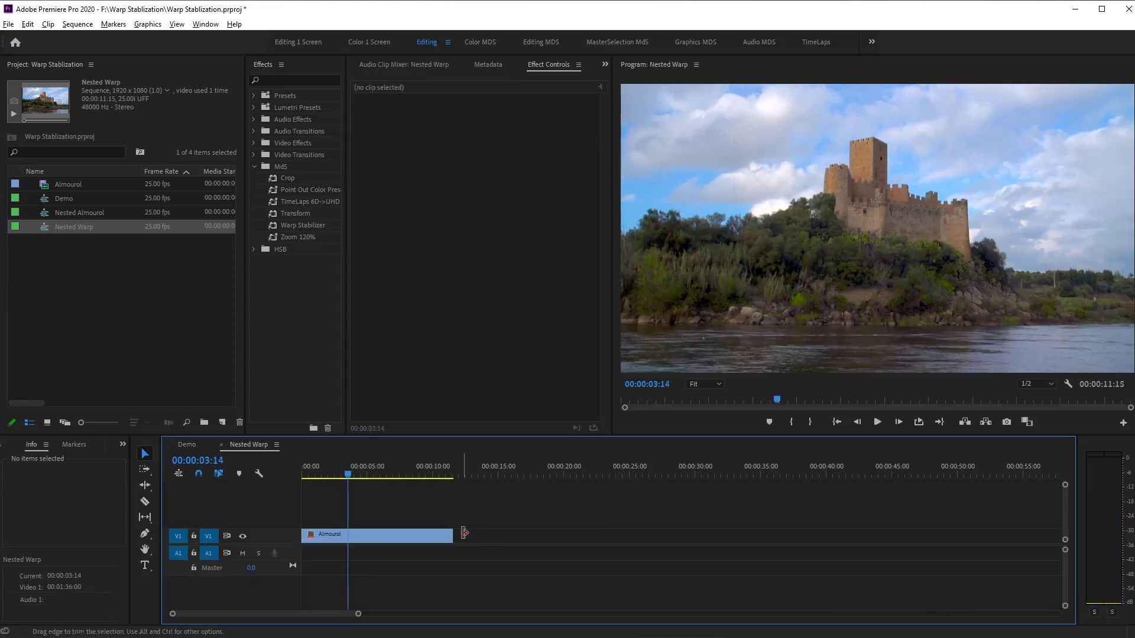
{"action": "left_click", "coordinate": [420, 538]}
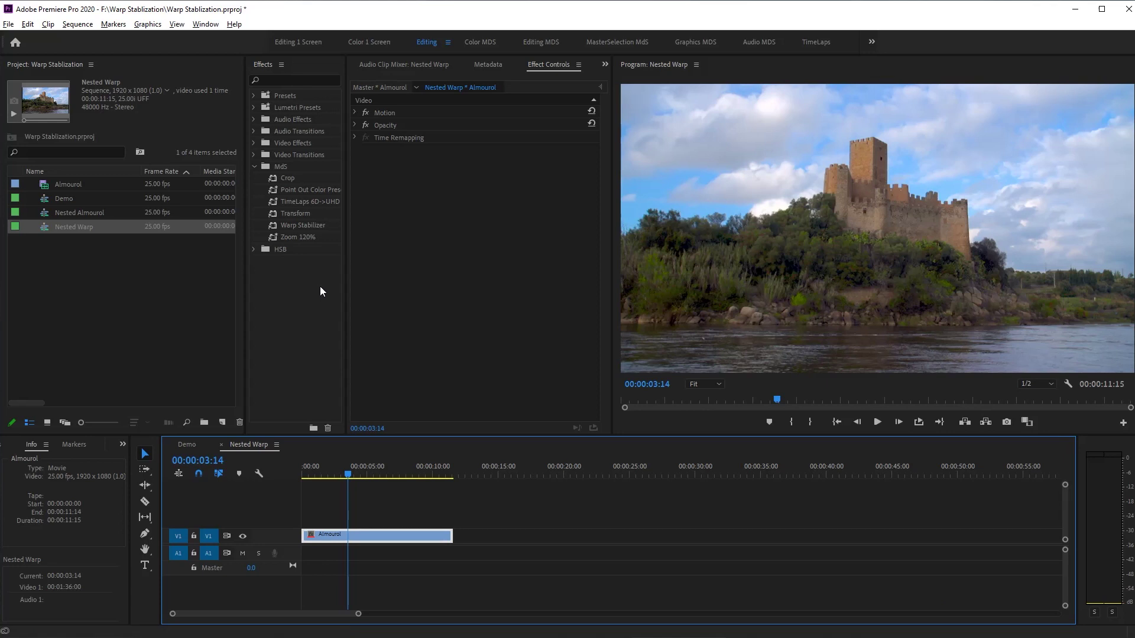
{"action": "double_click", "coordinate": [285, 177]}
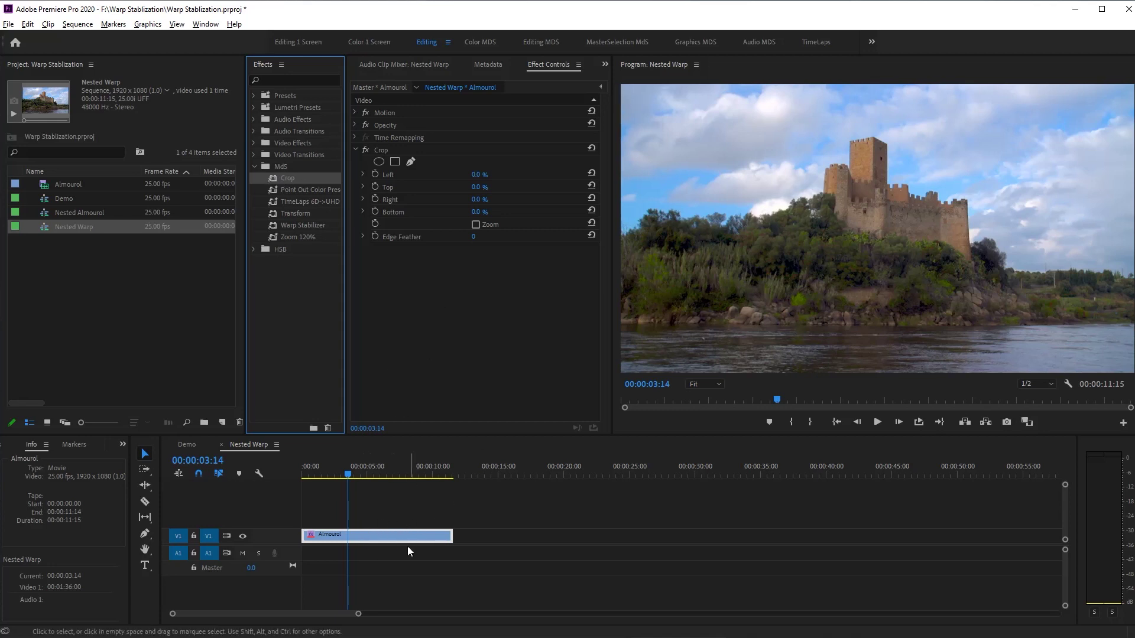
{"action": "left_click", "coordinate": [382, 151]}
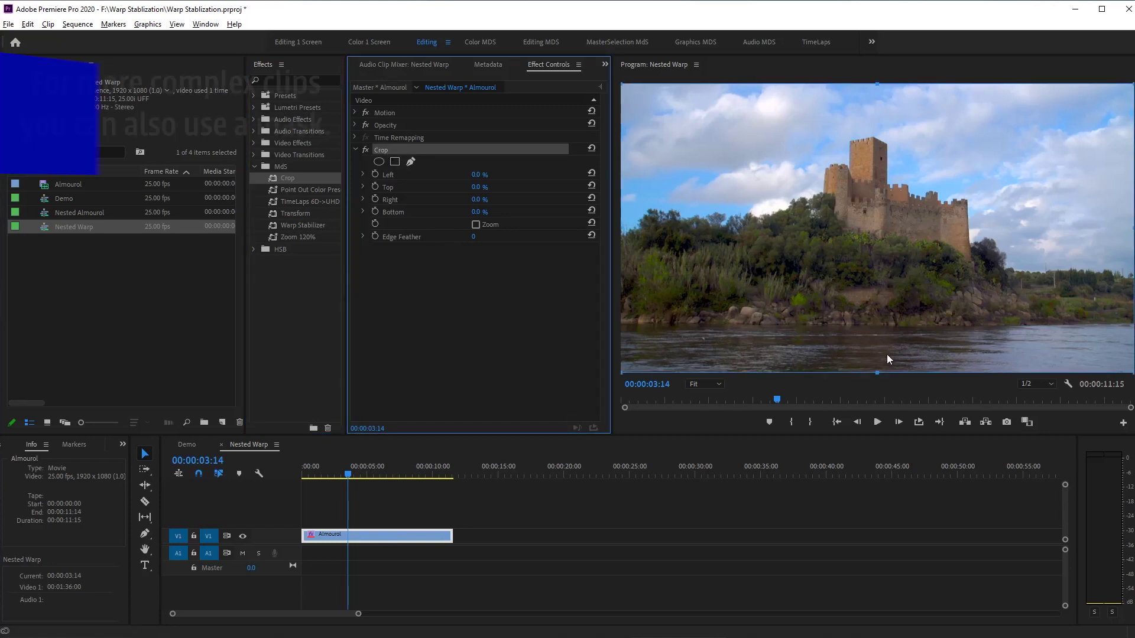
{"action": "left_click_drag", "start_coordinate": [878, 373], "coordinate": [877, 322]}
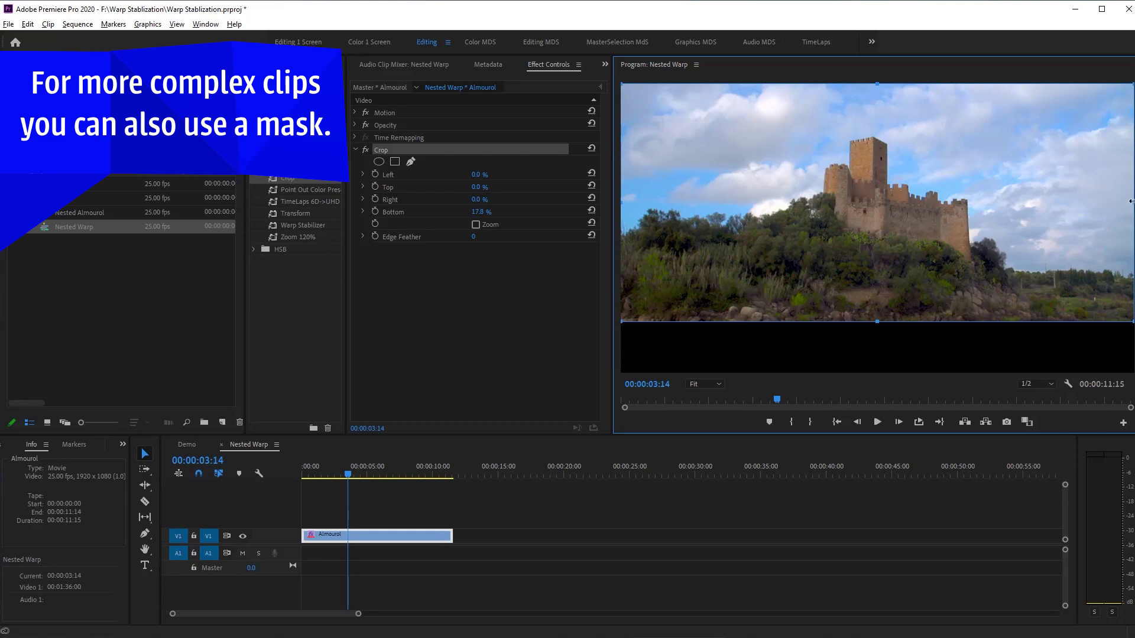
{"action": "left_click_drag", "start_coordinate": [1131, 202], "coordinate": [1011, 202]}
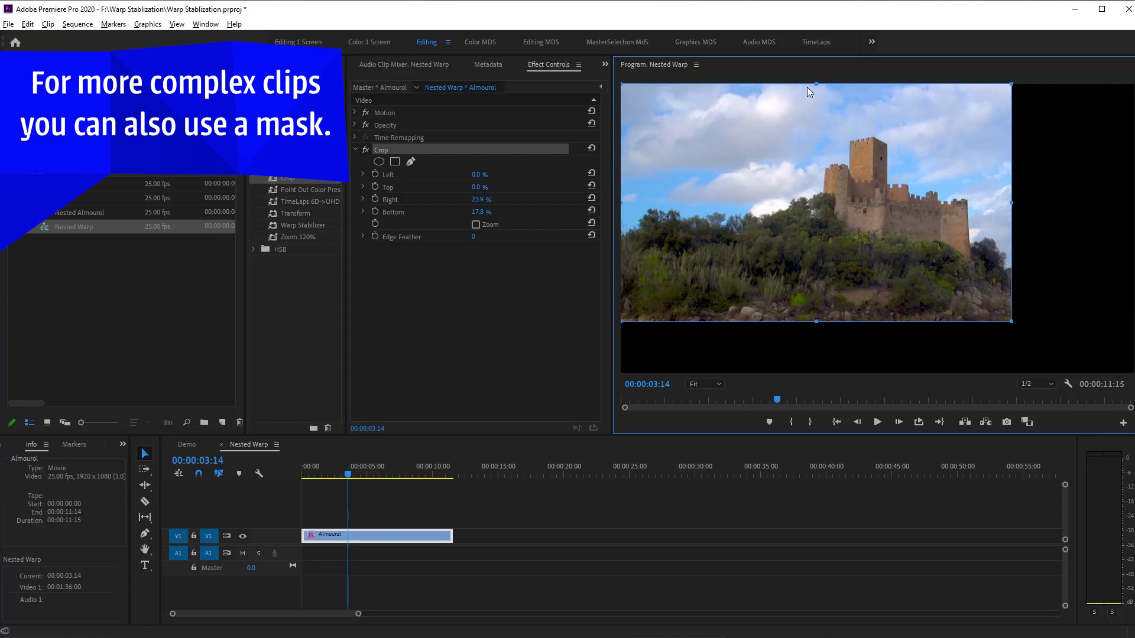
{"action": "left_click_drag", "start_coordinate": [815, 84], "coordinate": [816, 219]}
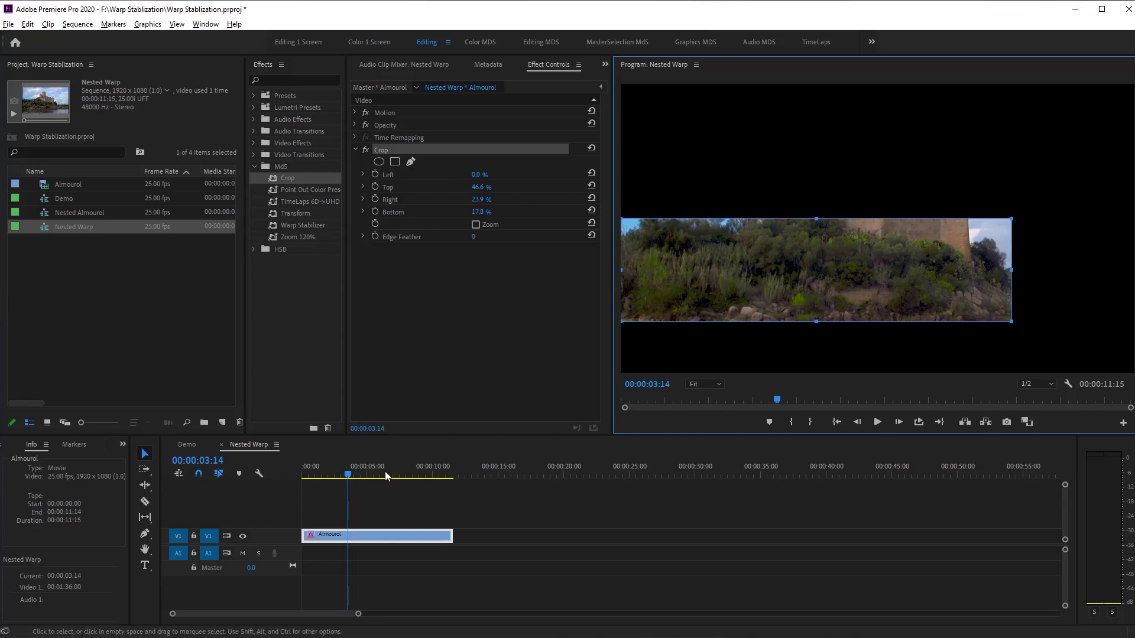
Back in Demo, apply Warp Stabilizer to the Nested Warp clip and select it.
{"action": "left_click", "coordinate": [185, 445]}
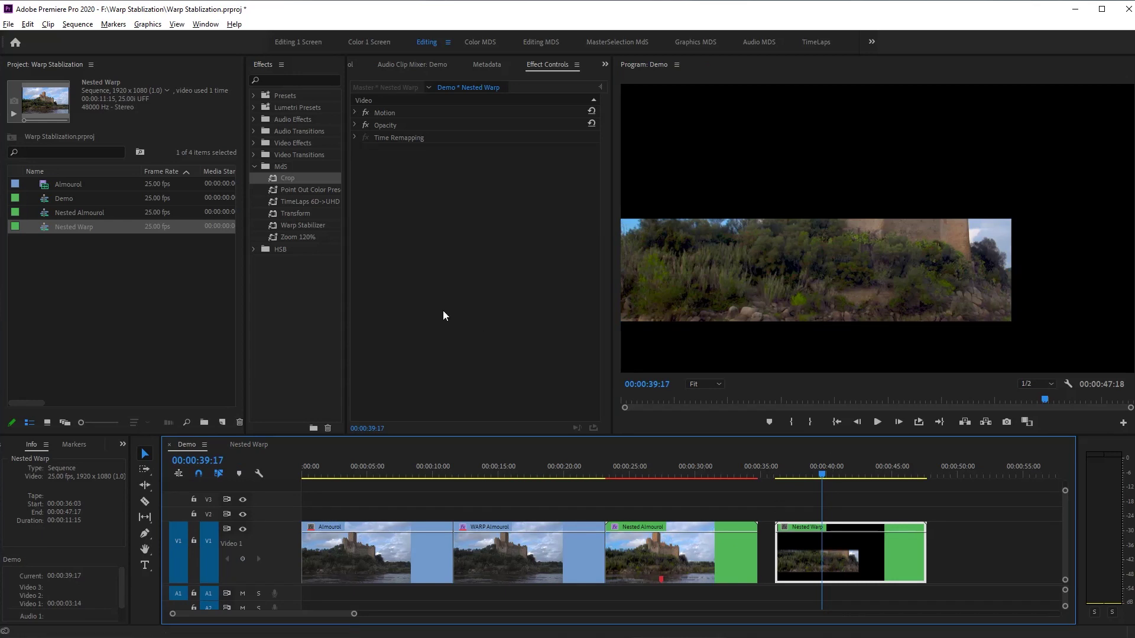
{"action": "left_click", "coordinate": [301, 225]}
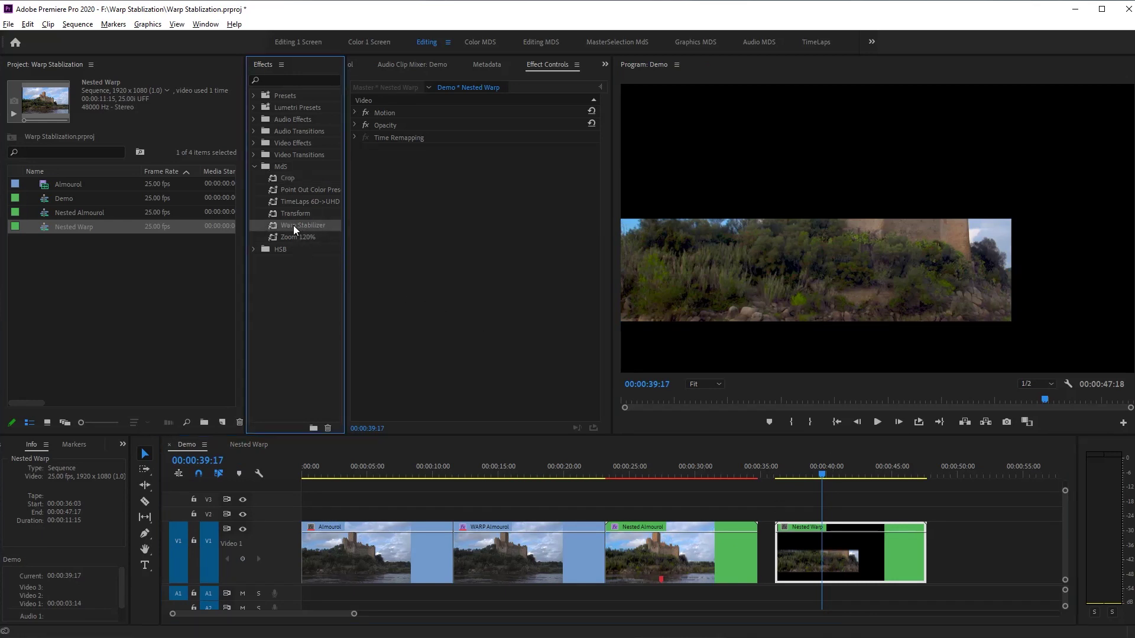
{"action": "left_click_drag", "start_coordinate": [293, 225], "coordinate": [860, 548]}
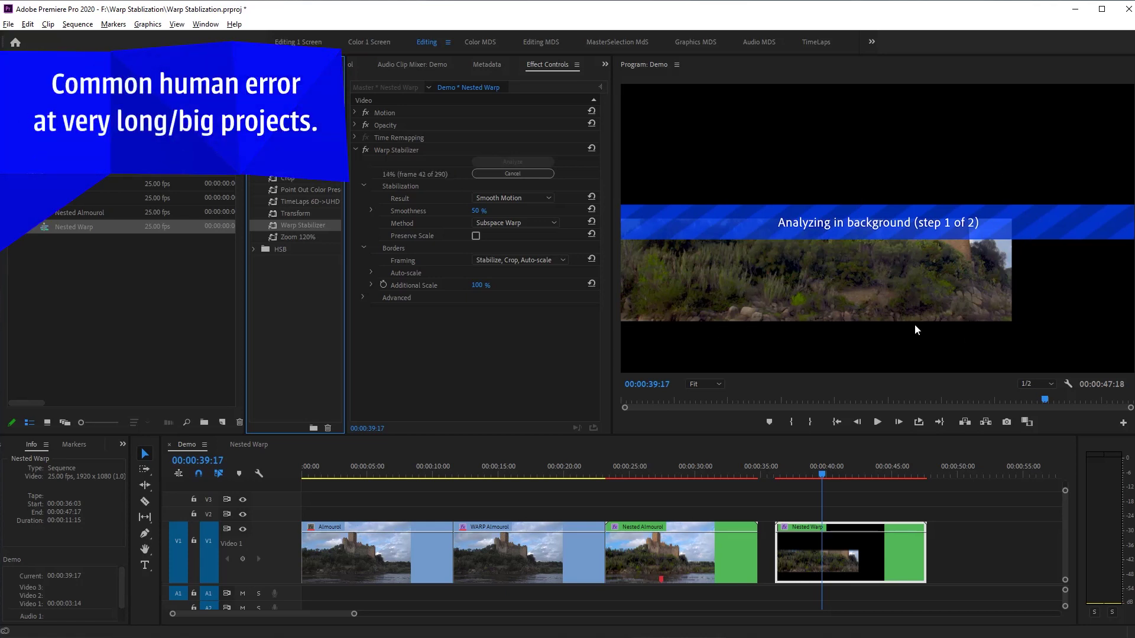
{"action": "left_click", "coordinate": [864, 557]}
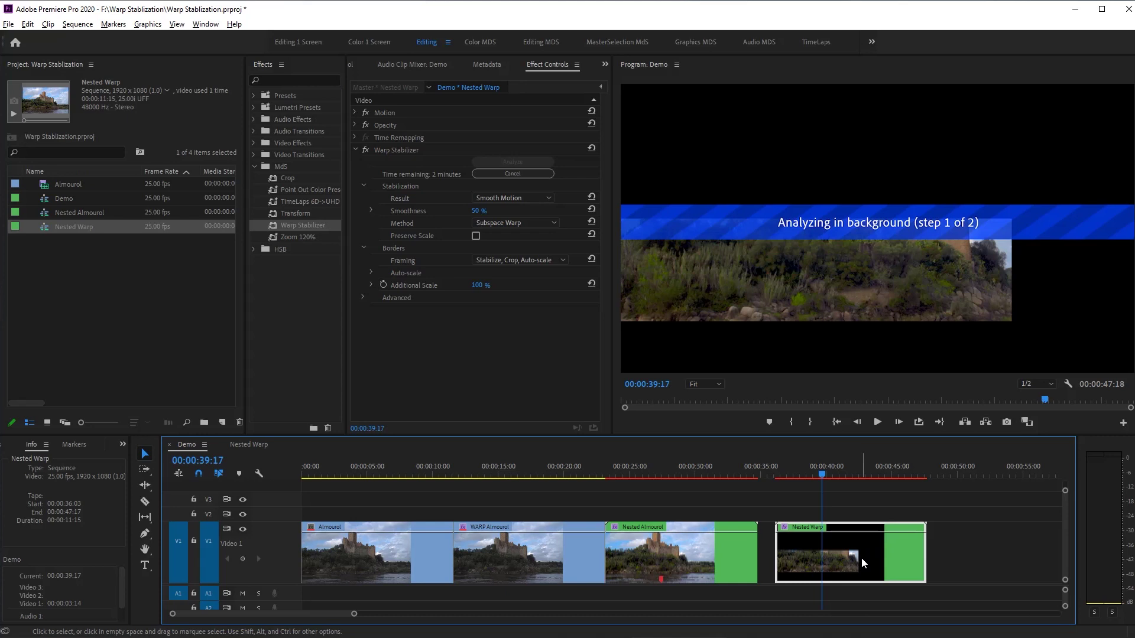
Add a red clip marker named 'remove crop' to the Nested Warp clip.
{"action": "key", "text": "m"}
{"action": "key", "text": "m"}
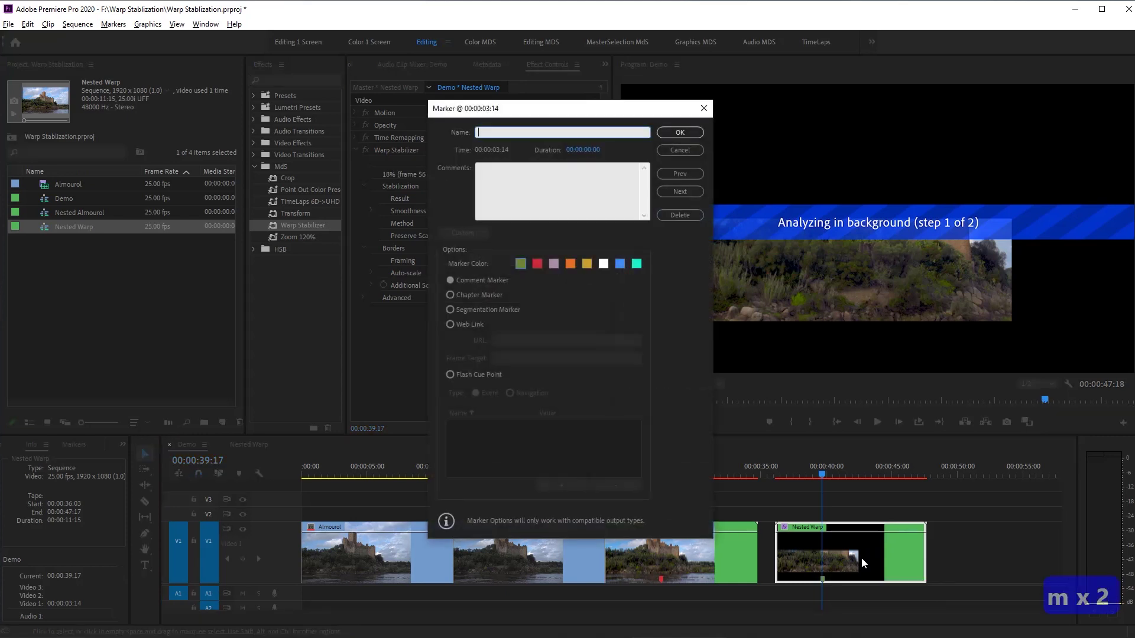
{"action": "left_click", "coordinate": [538, 263]}
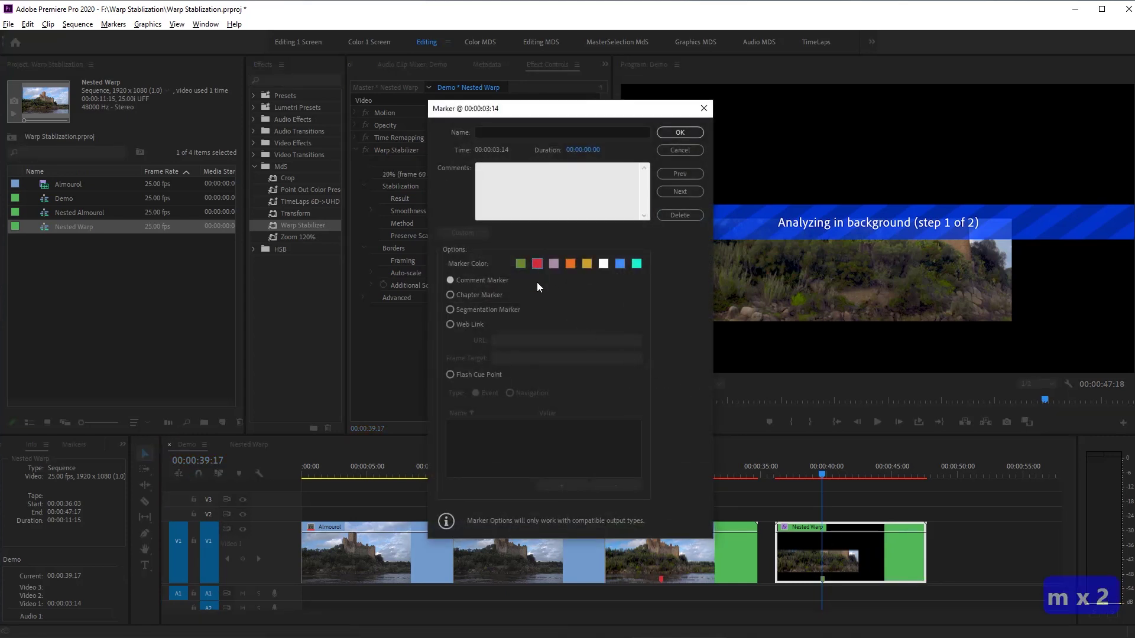
{"action": "left_click", "coordinate": [518, 132]}
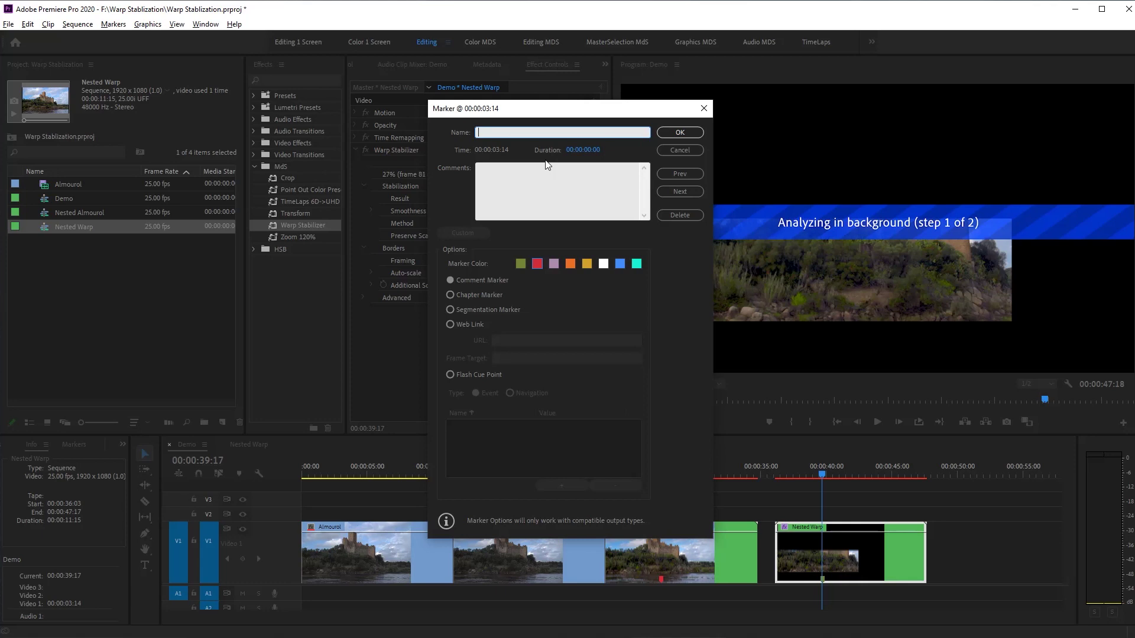
{"action": "type", "text": "remo"}
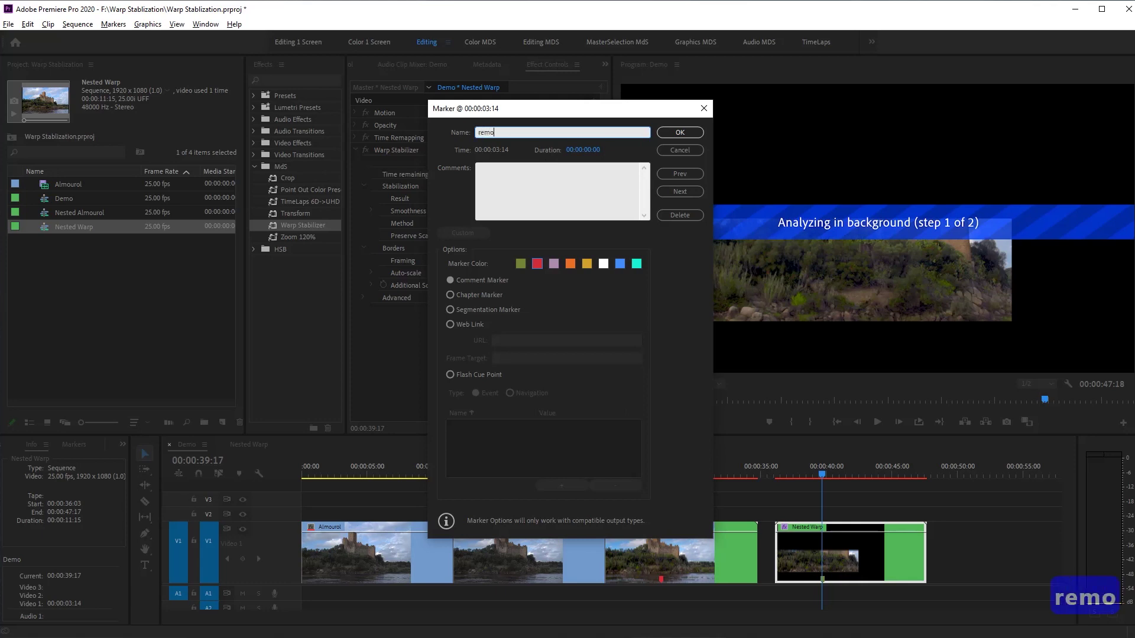
{"action": "type", "text": "ve crop"}
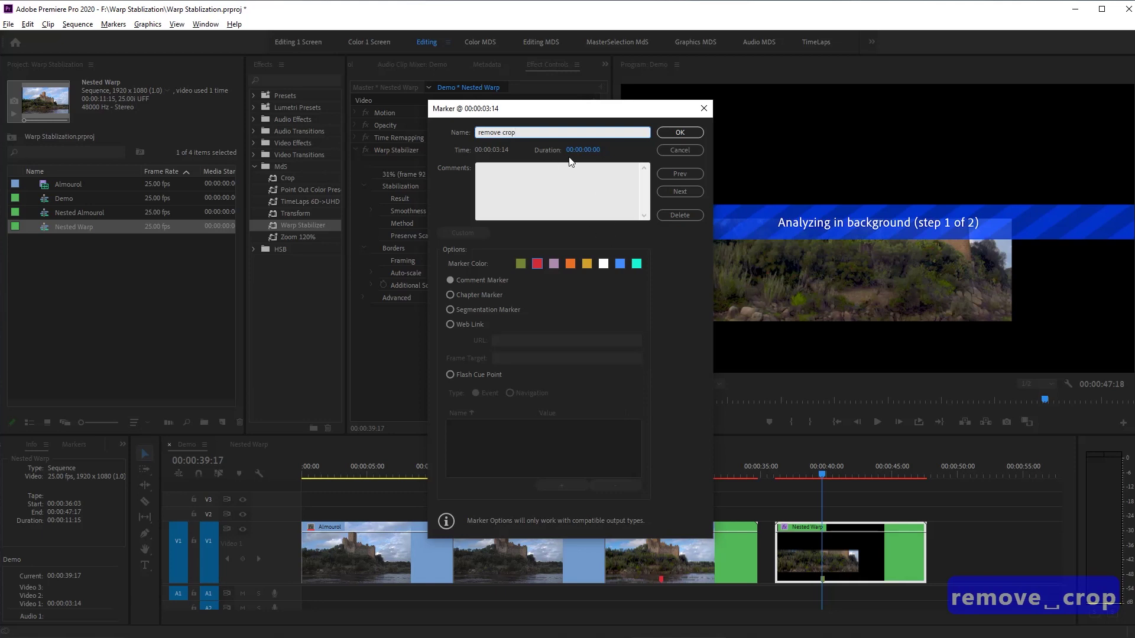
{"action": "left_click", "coordinate": [680, 132]}
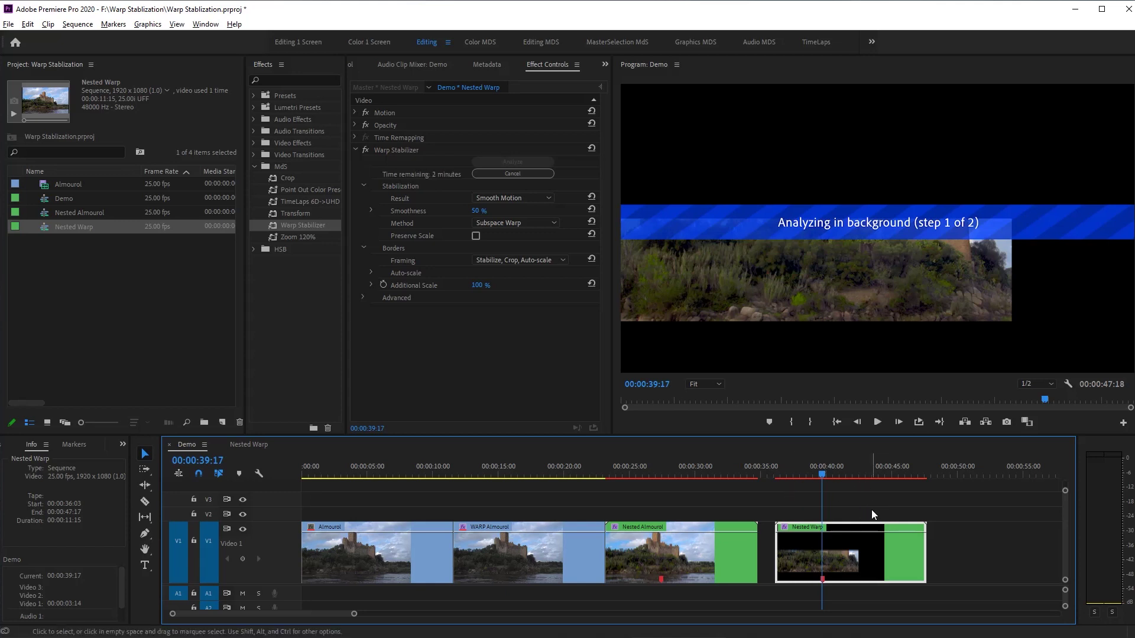
Go to the sequence start, then step through the clip markers to Nested Warp's marker.
{"action": "key", "text": "Home"}
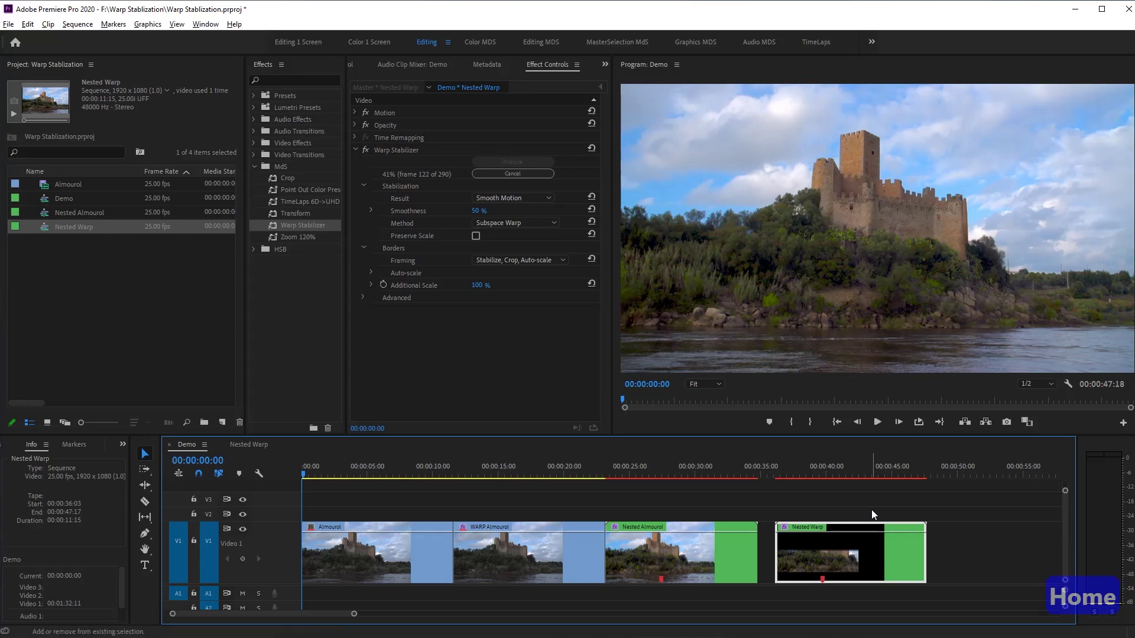
{"action": "key", "text": "shift+m"}
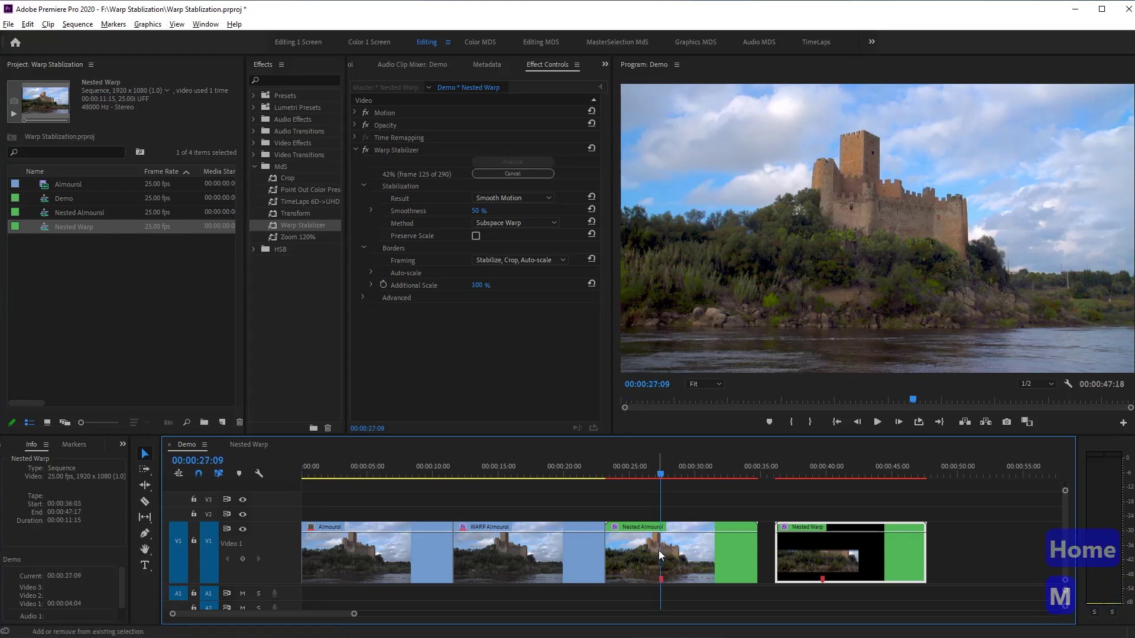
{"action": "key", "text": "shift+m"}
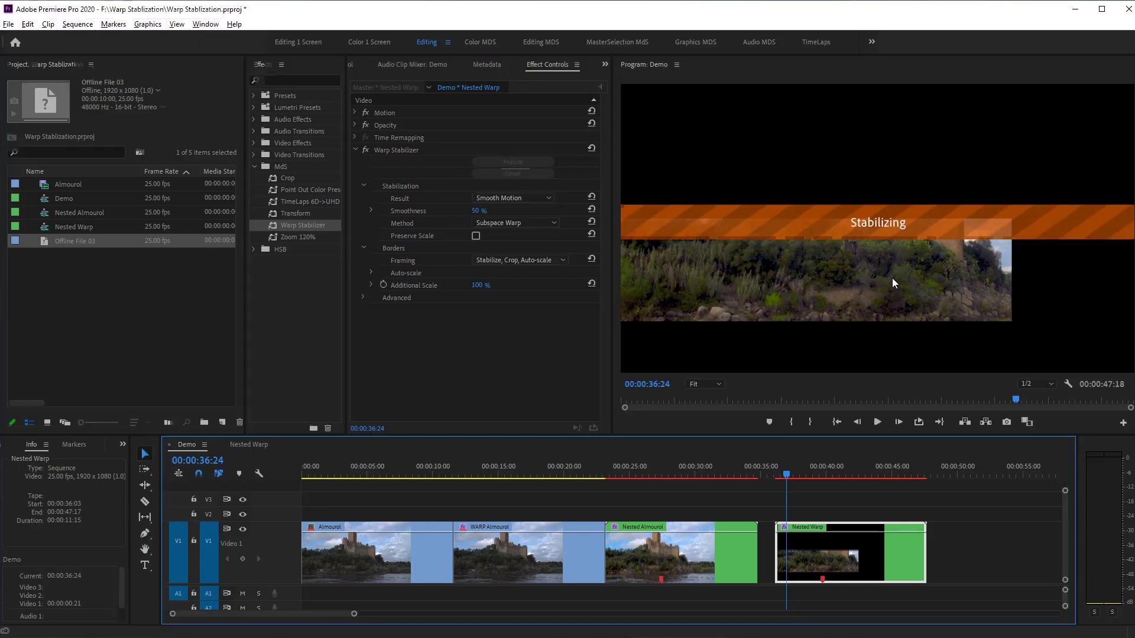
Deselect the Nested Warp clip and play it from its start to 00:00:43:00.
{"action": "key", "text": "Up"}
{"action": "left_click", "coordinate": [939, 503]}
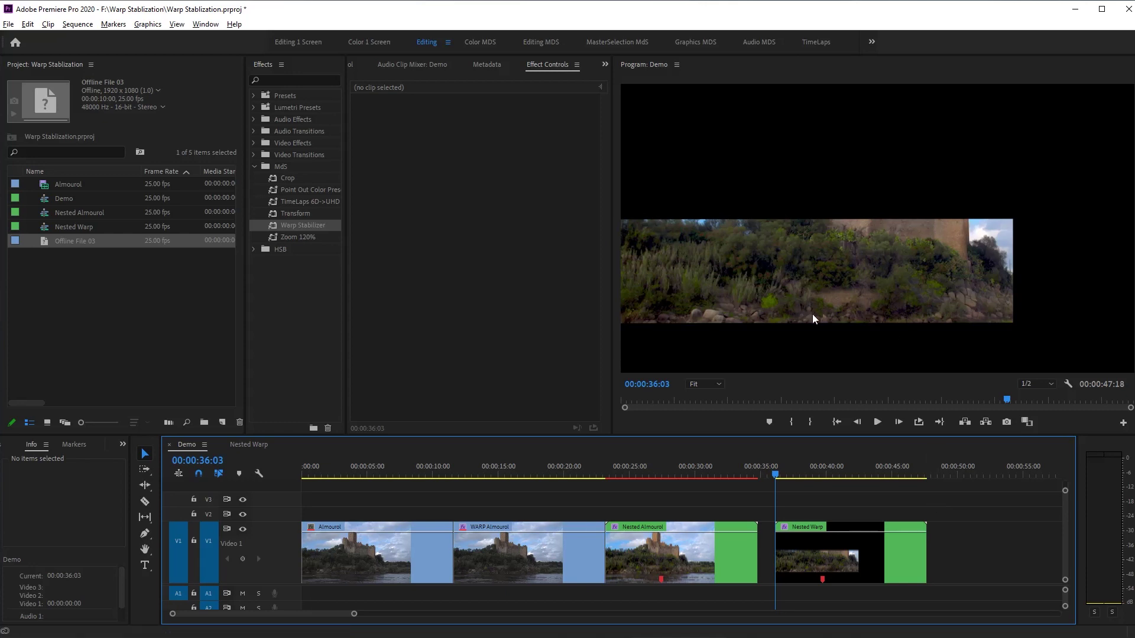
{"action": "key", "text": "space"}
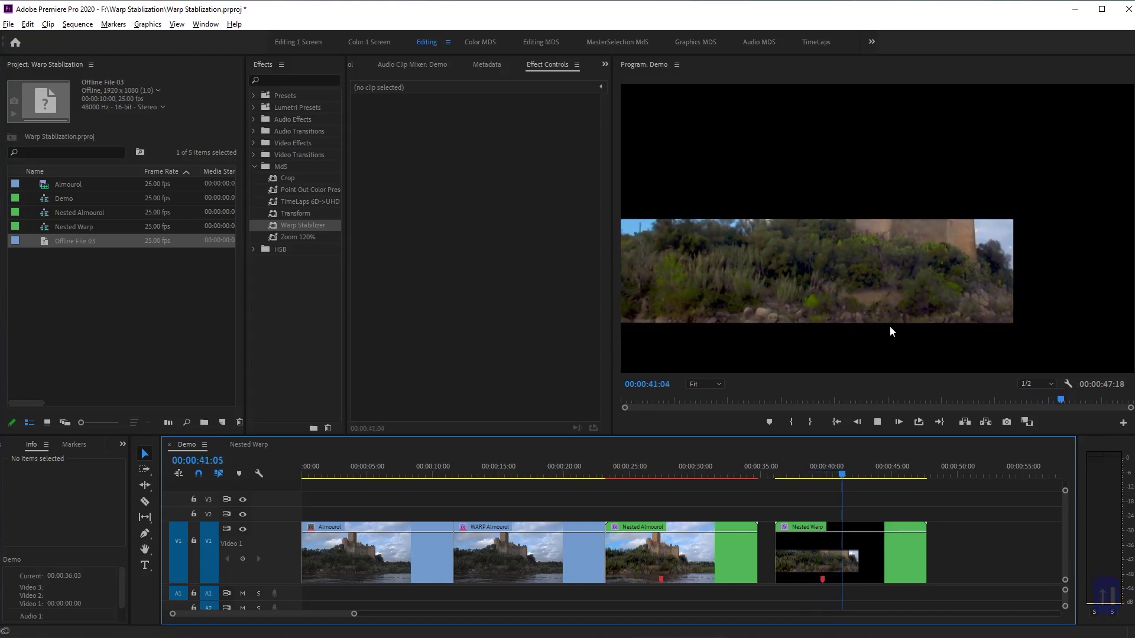
{"action": "key", "text": "k"}
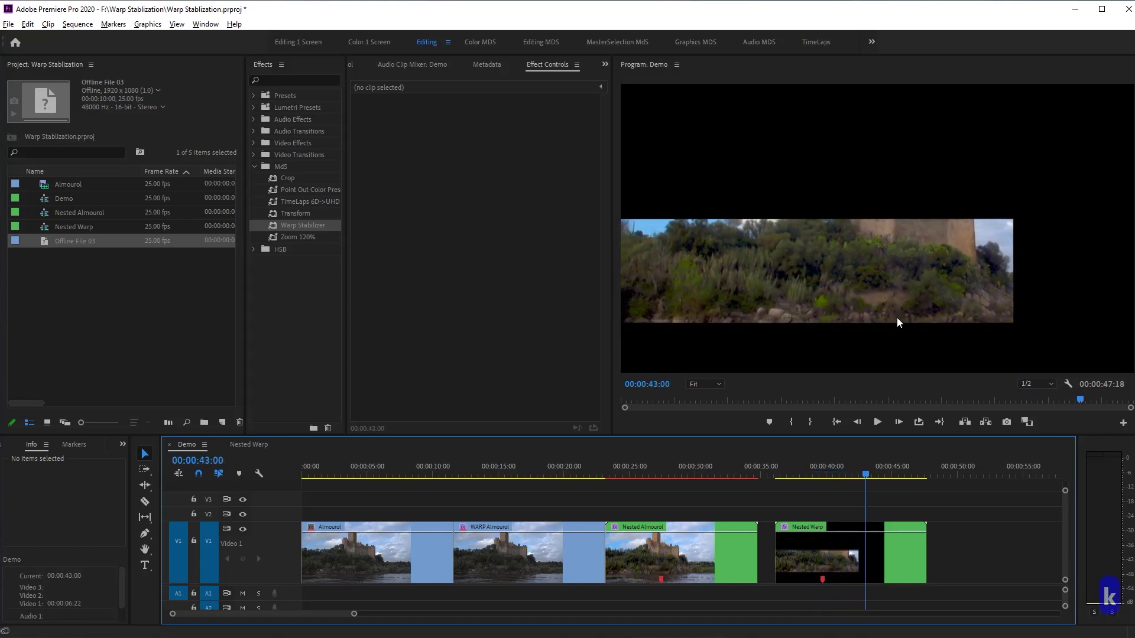
Inside Nested Warp, disable the Almourol clip's Crop effect and delete the 'remove crop' marker at 00:00:03:14.
{"action": "left_click", "coordinate": [895, 539]}
{"action": "double_click", "coordinate": [859, 562]}
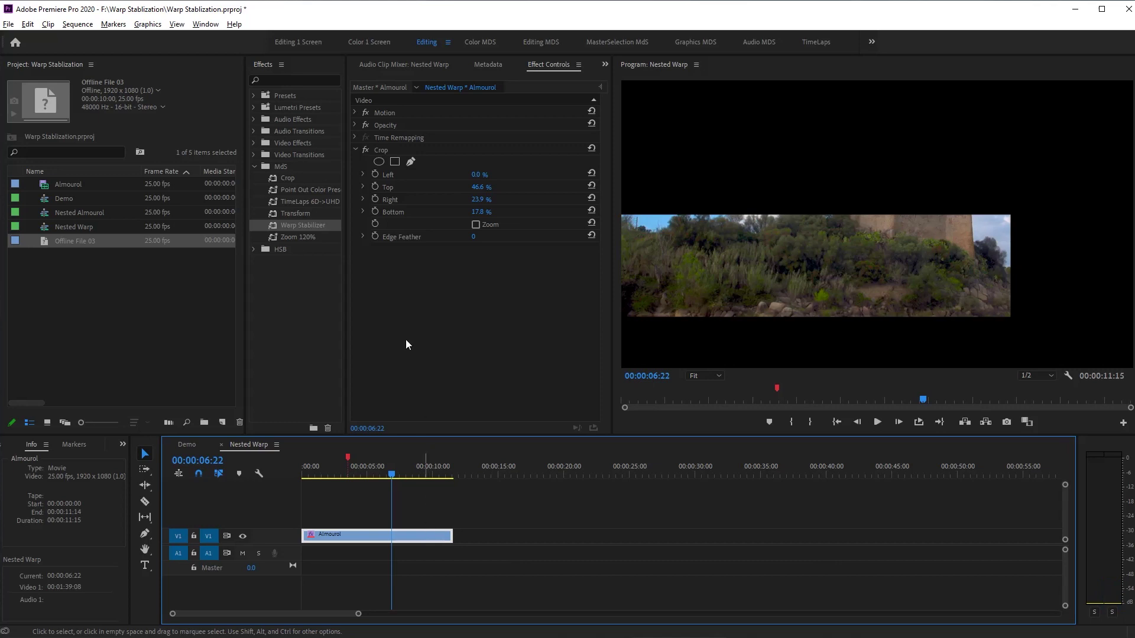
{"action": "left_click", "coordinate": [380, 151]}
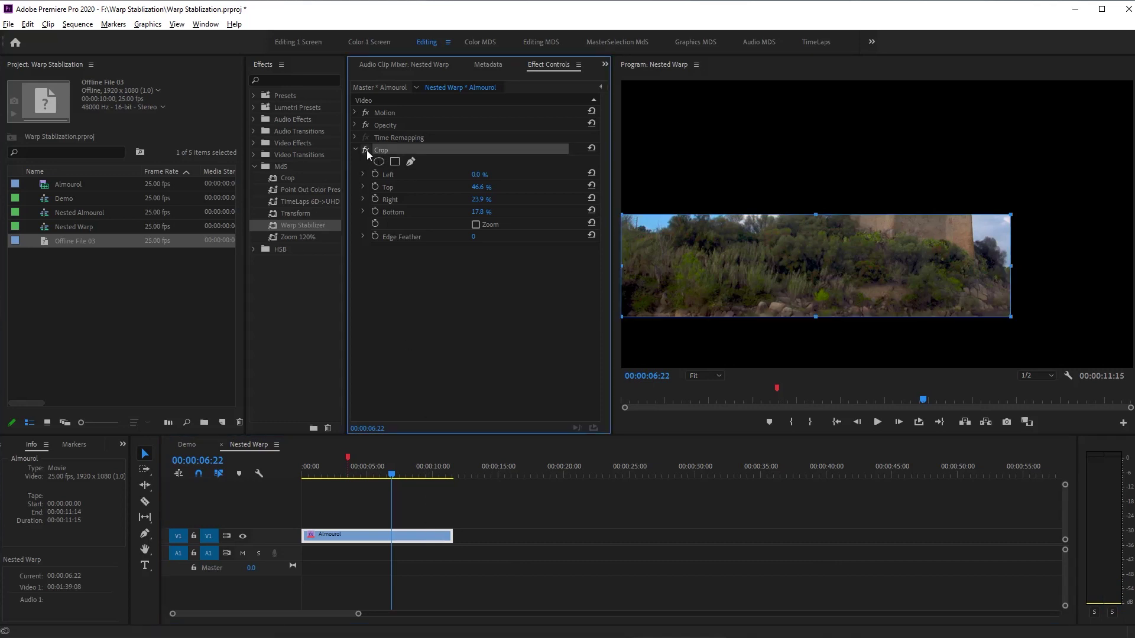
{"action": "left_click", "coordinate": [367, 150]}
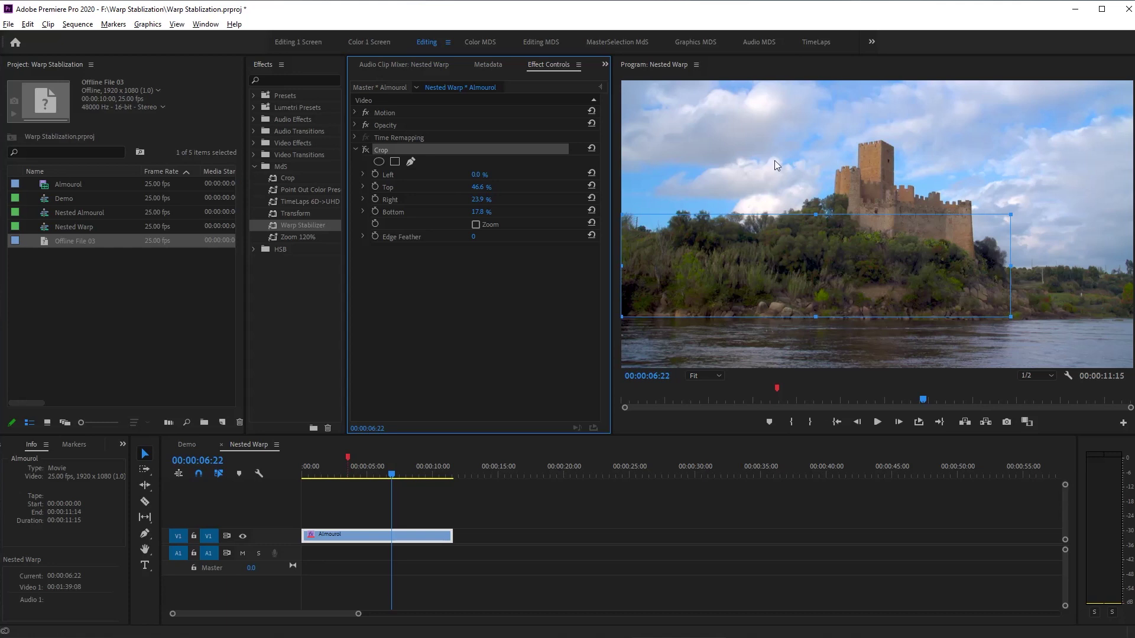
{"action": "double_click", "coordinate": [347, 458]}
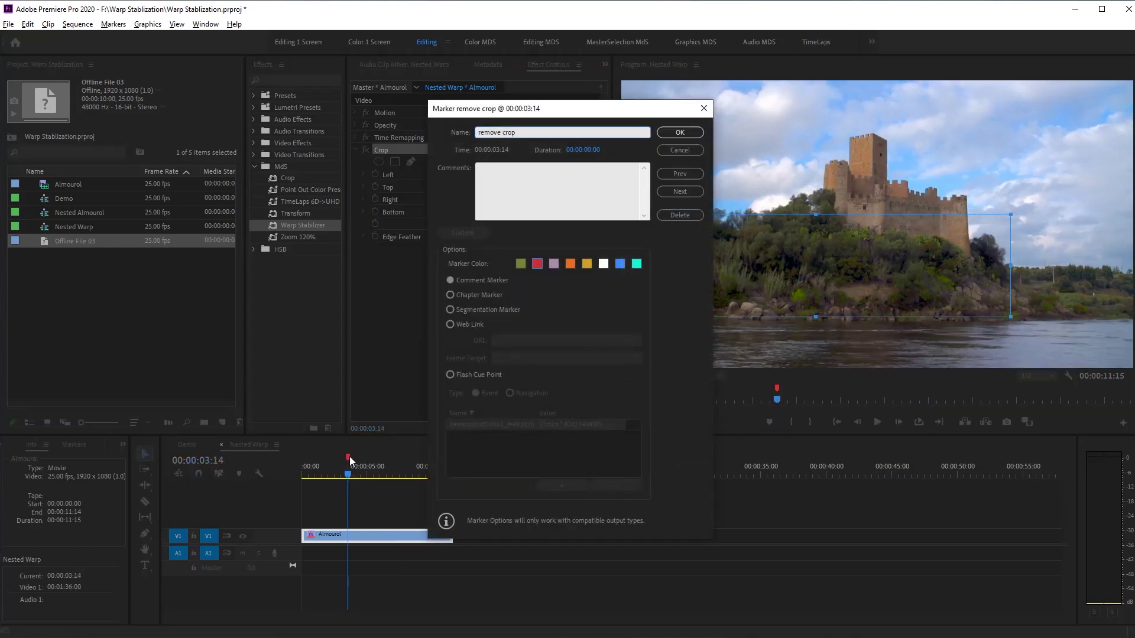
{"action": "left_click", "coordinate": [680, 215]}
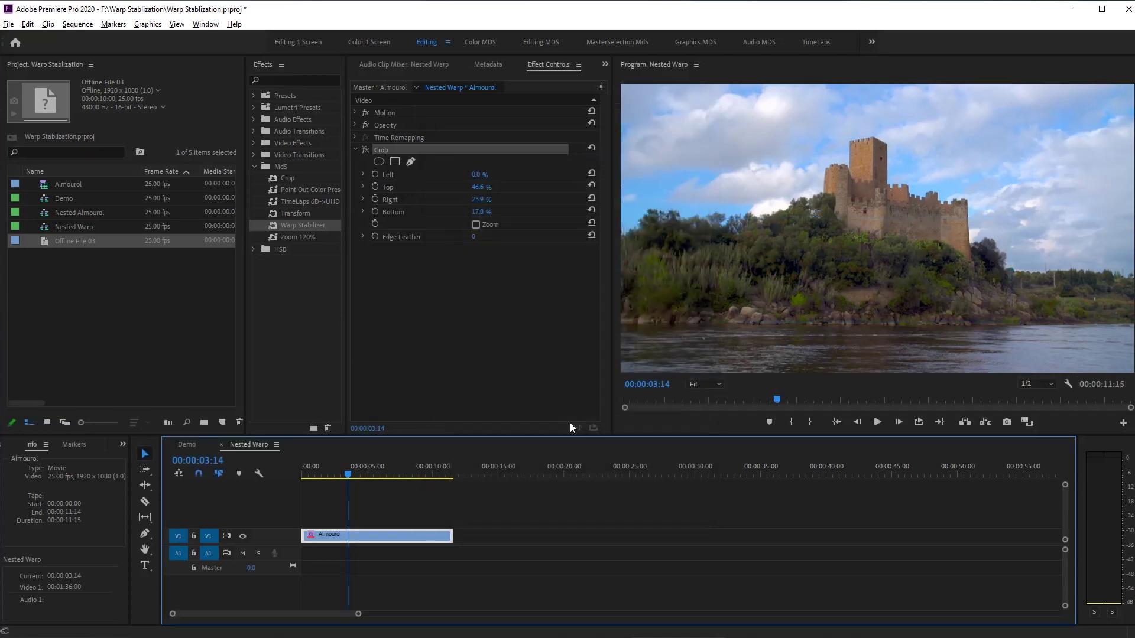
Play back the stabilized, uncropped Nested Warp castle clip in the Demo sequence.
{"action": "left_click", "coordinate": [196, 446]}
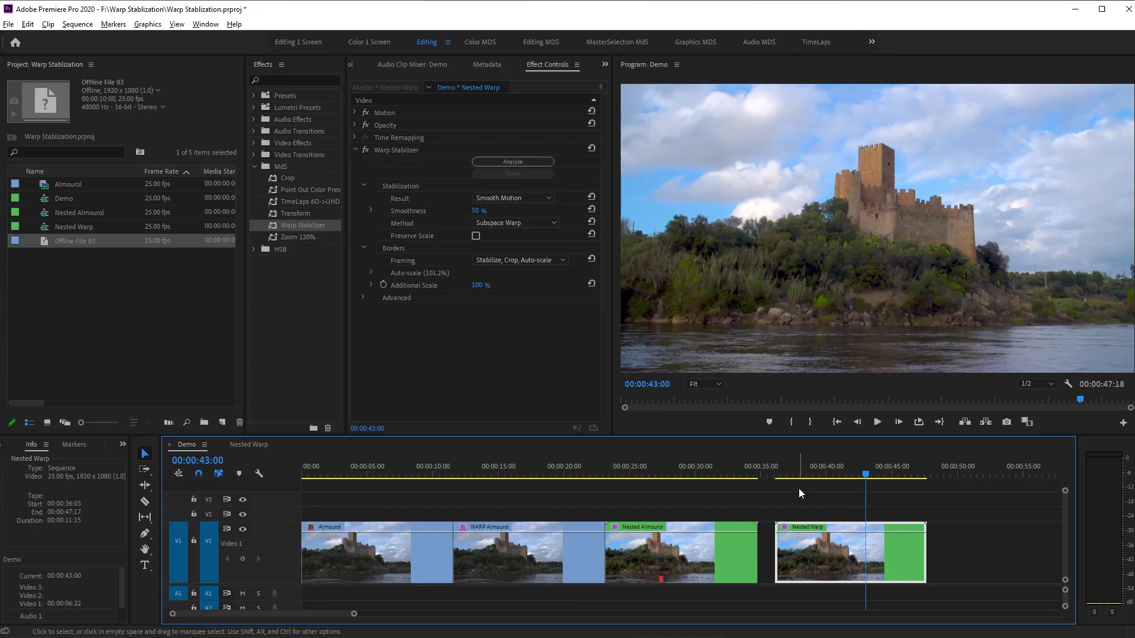
{"action": "key", "text": "space"}
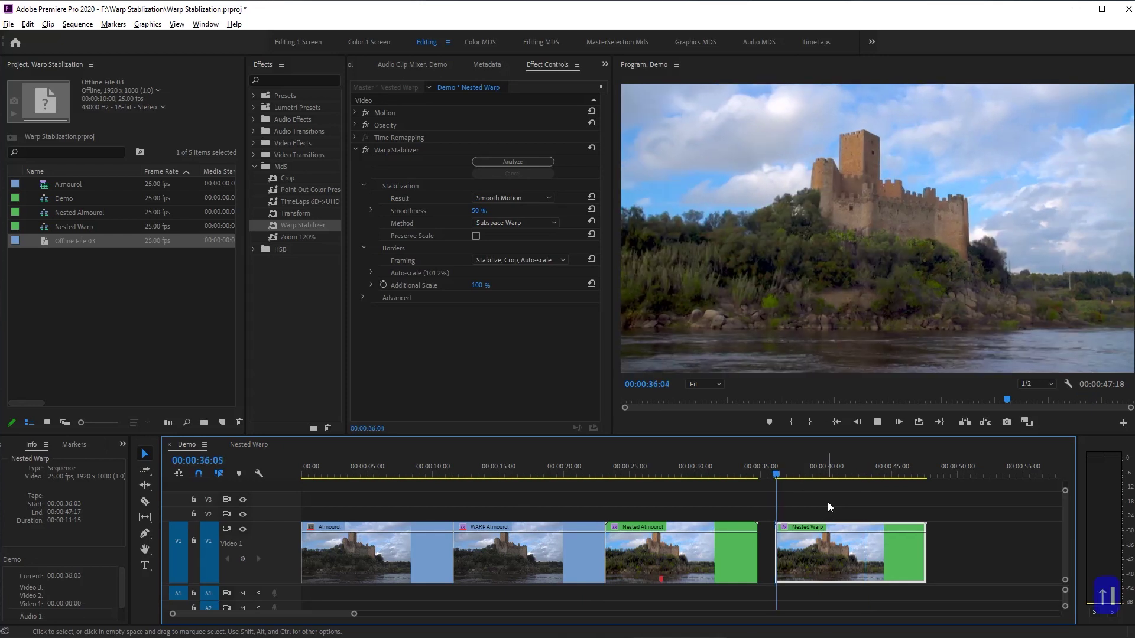